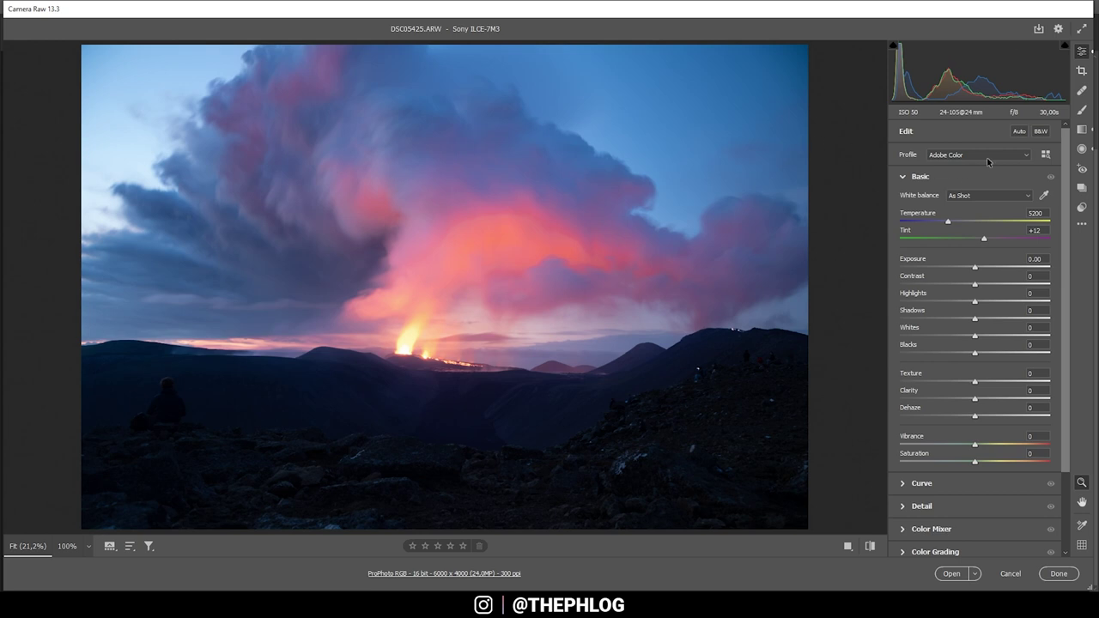
Switch the profile to Adobe Landscape and warm Temperature to about 5550
click(955, 156)
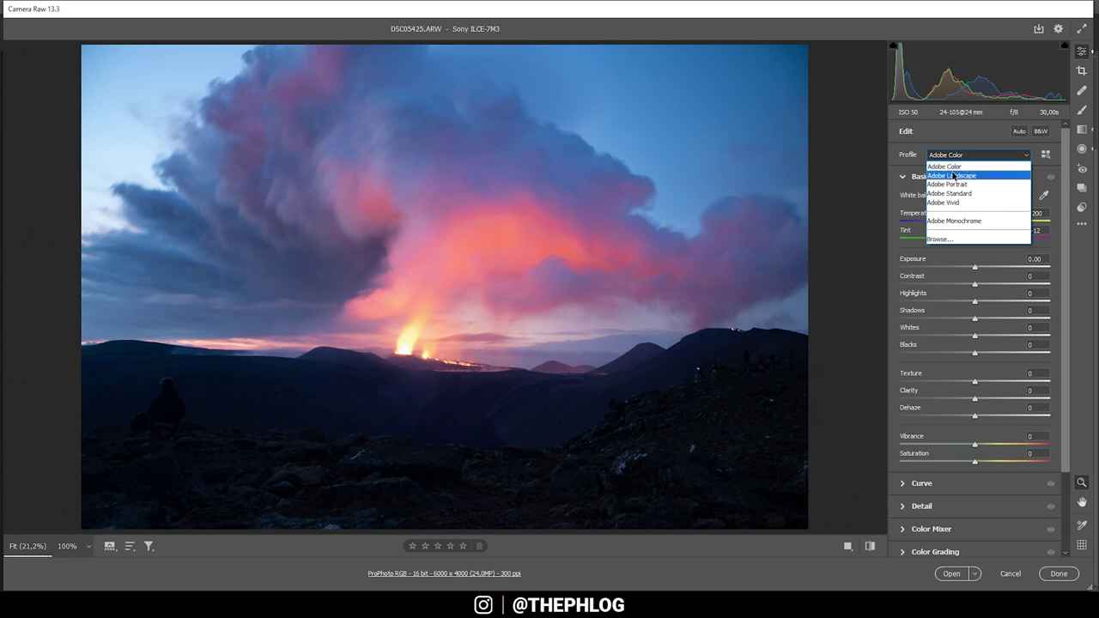
click(955, 176)
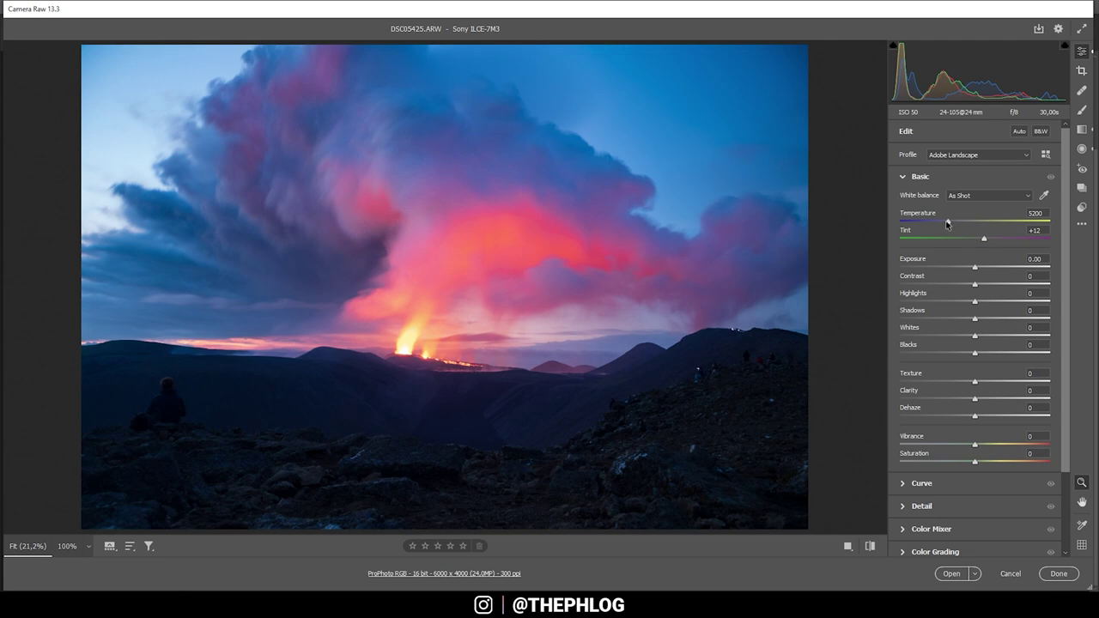
drag(947, 223, 950, 223)
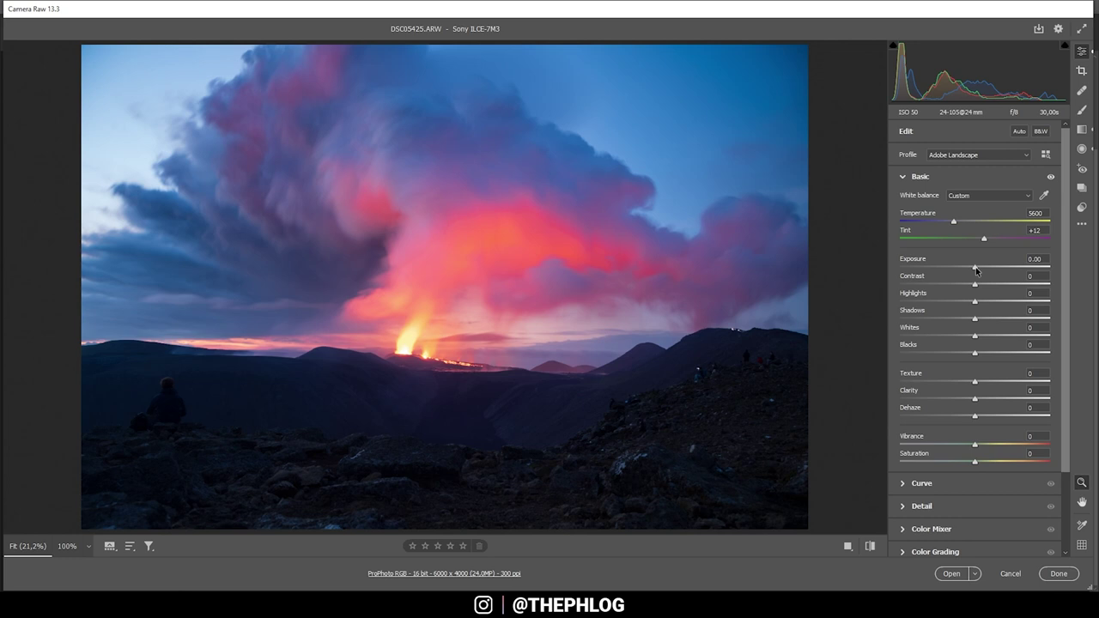
Set Exposure to +0.60, Highlights to -100 and Vibrance to +10 in Basic
drag(976, 269, 985, 269)
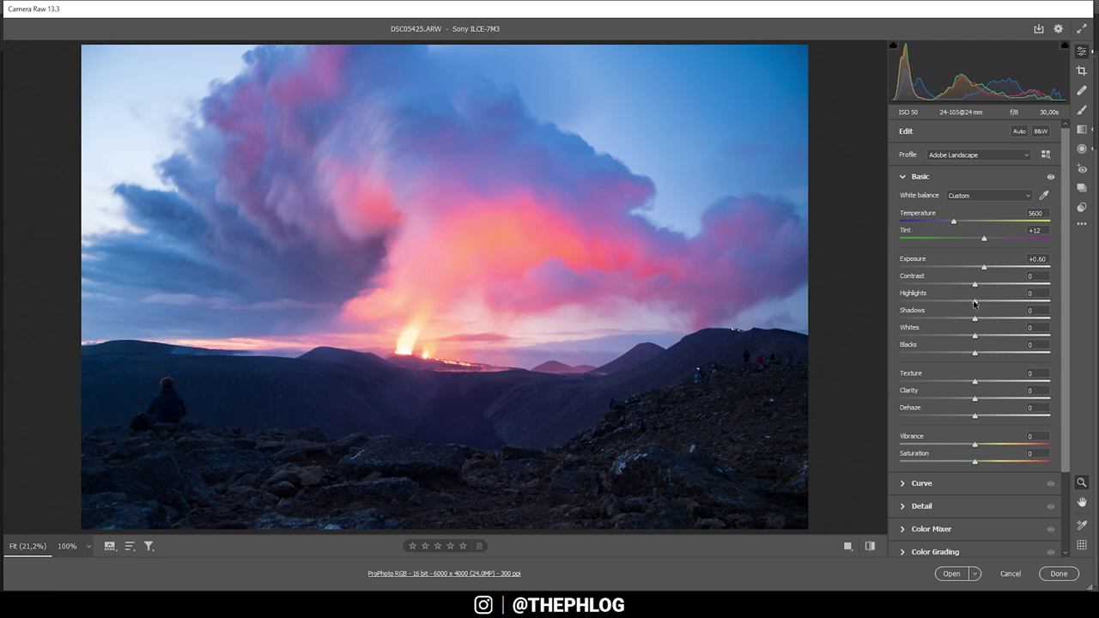
drag(976, 303, 817, 298)
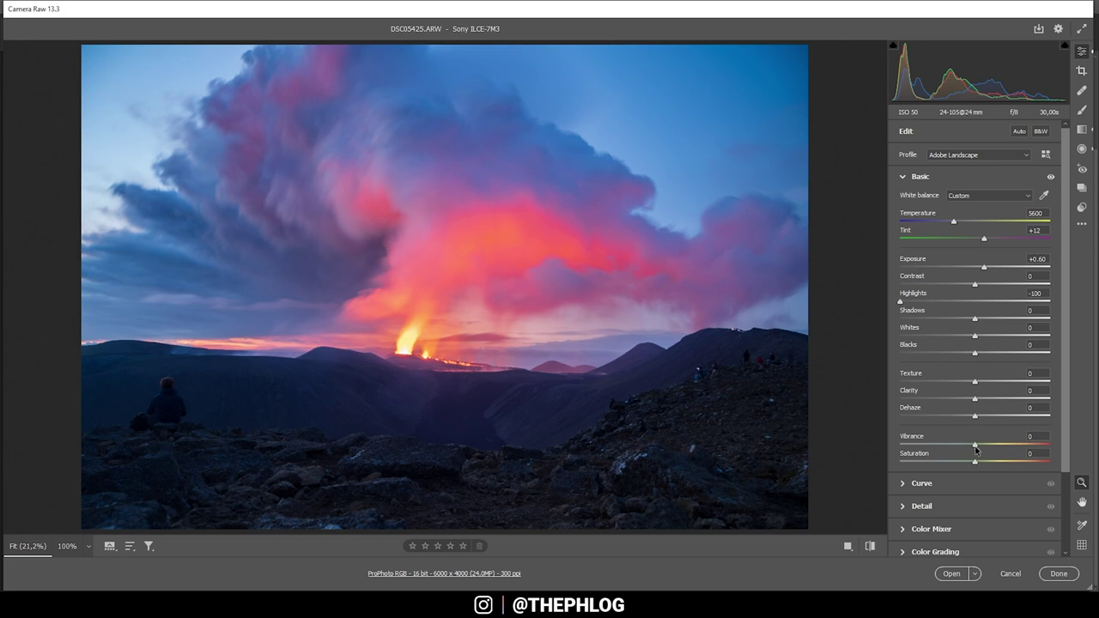
drag(976, 449, 983, 448)
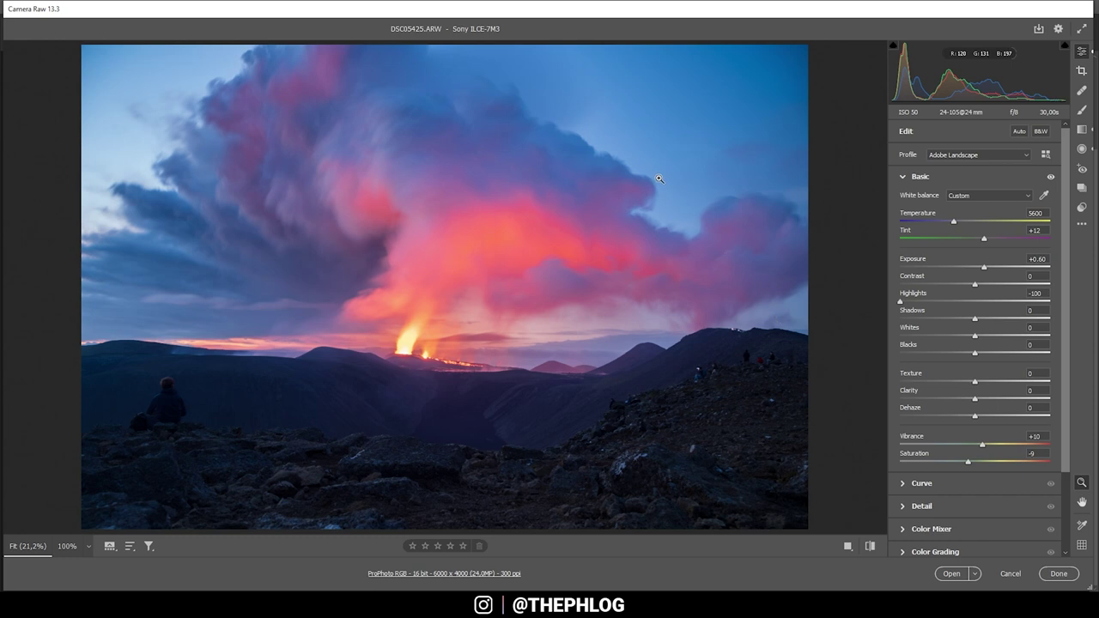
click(1082, 129)
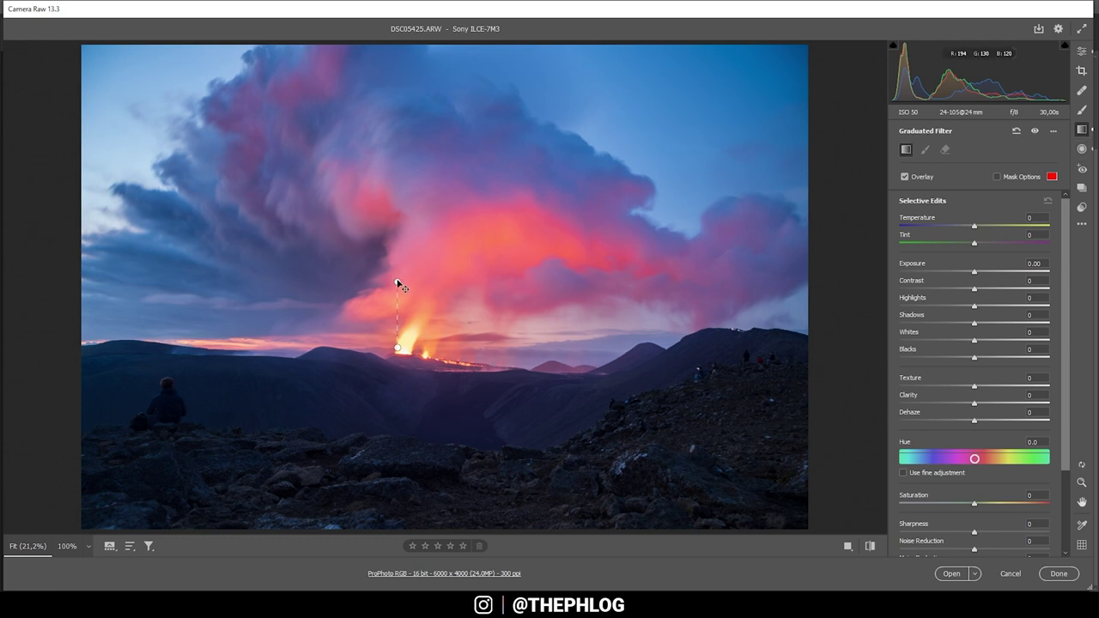
Give the eruption's graduated filter Temperature +31, Tint -24 and Exposure +0.10
click(396, 283)
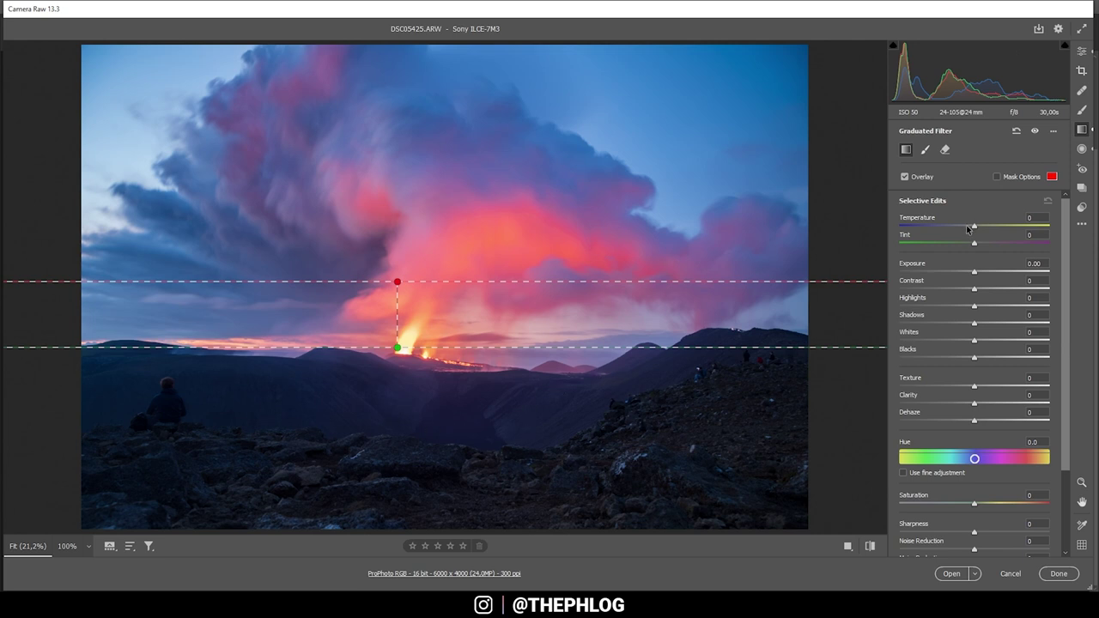
drag(976, 231, 997, 226)
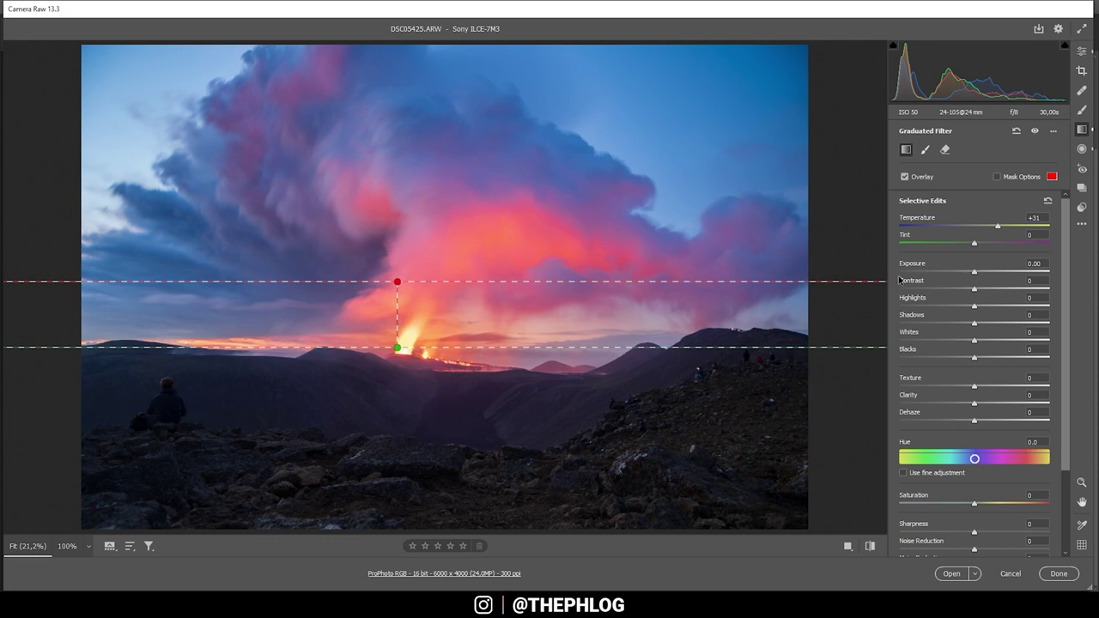
drag(973, 245, 958, 247)
drag(953, 246, 958, 247)
drag(975, 273, 976, 273)
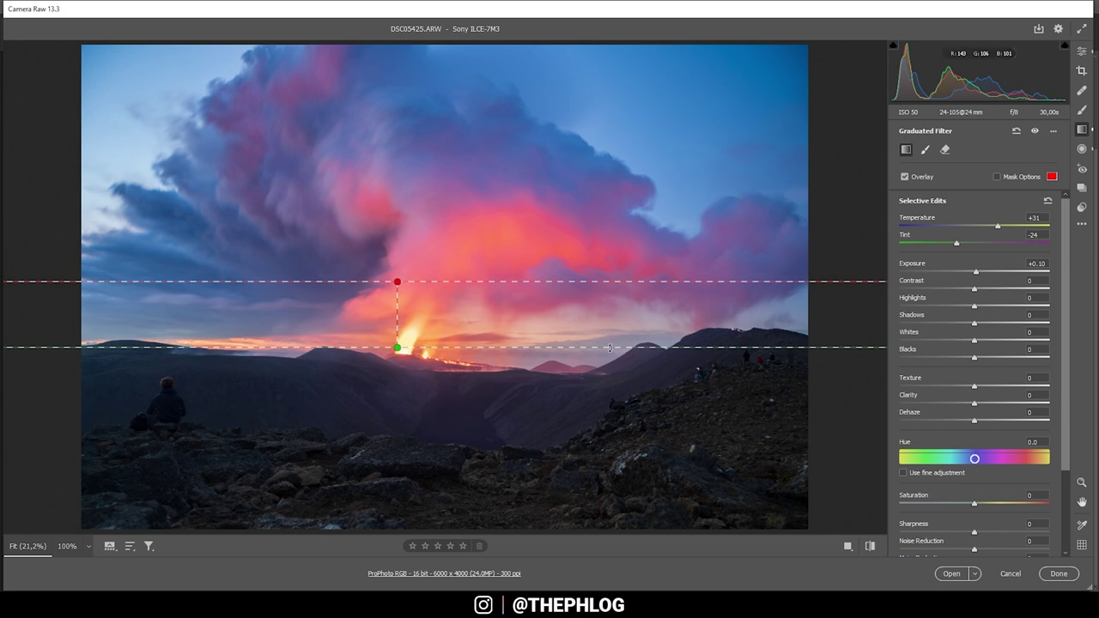
click(1083, 151)
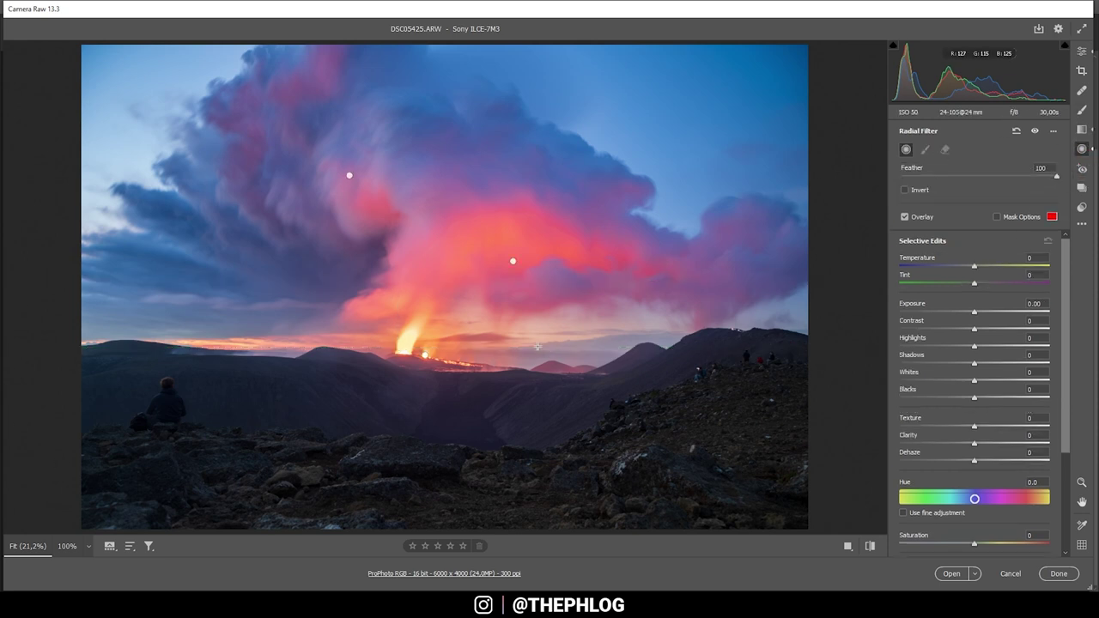
Give the left cloud radial filter Clarity +100, Texture +21, Contrast +21, Highlights +24, slightly cooler
click(350, 175)
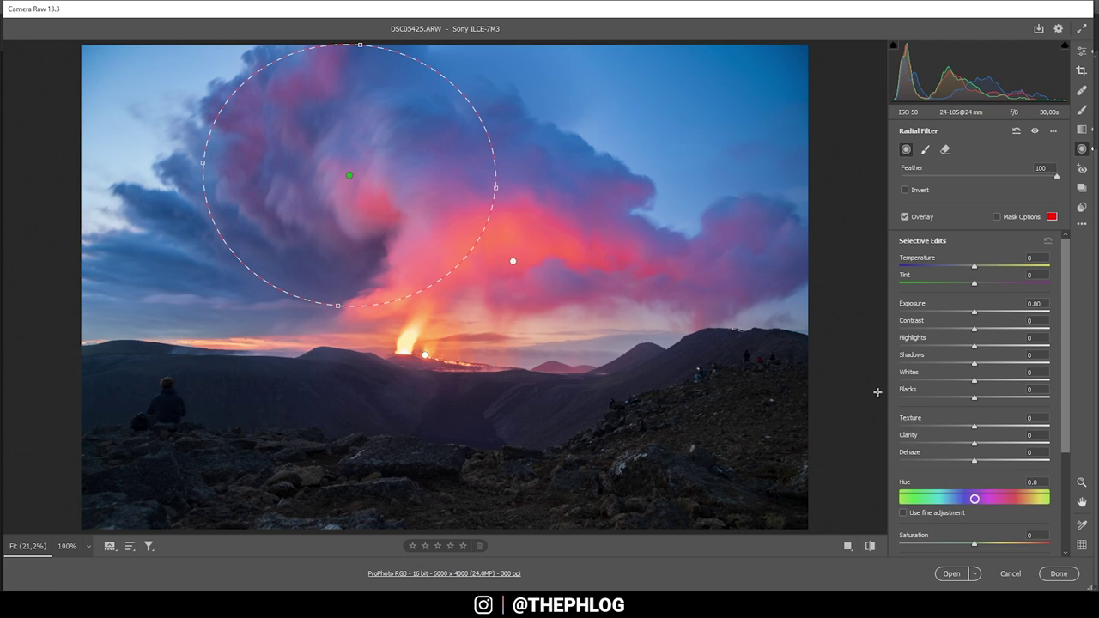
drag(973, 444, 1073, 447)
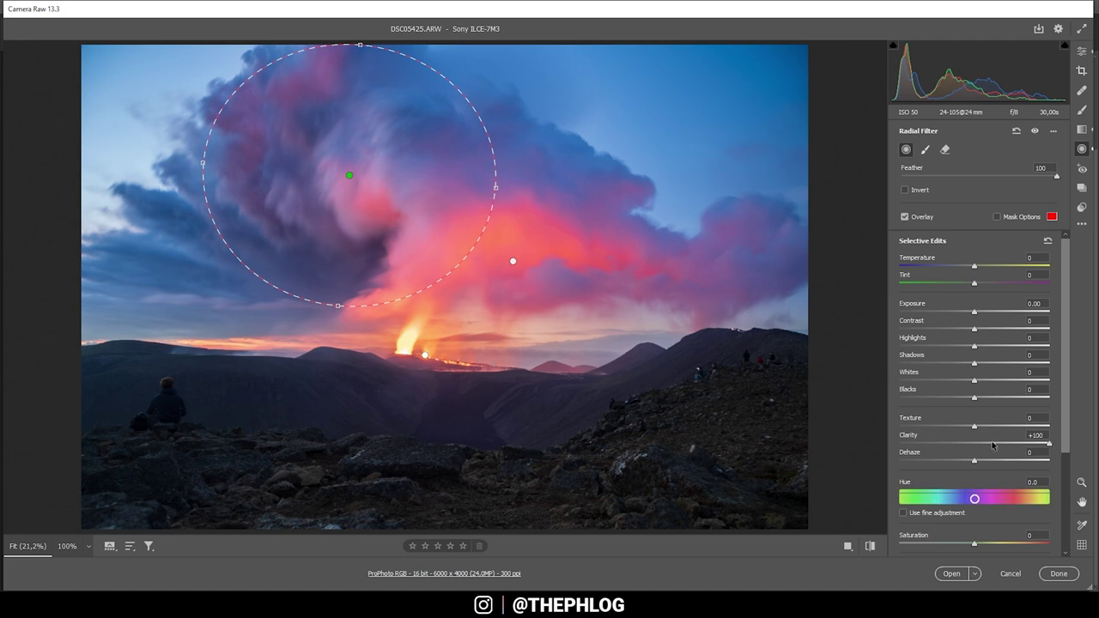
drag(973, 427, 987, 428)
drag(987, 428, 990, 428)
mouse_move(977, 332)
mouse_down()
mouse_move(991, 334)
mouse_move(976, 348)
mouse_move(1004, 348)
mouse_move(991, 347)
mouse_up()
drag(965, 267, 963, 267)
click(513, 260)
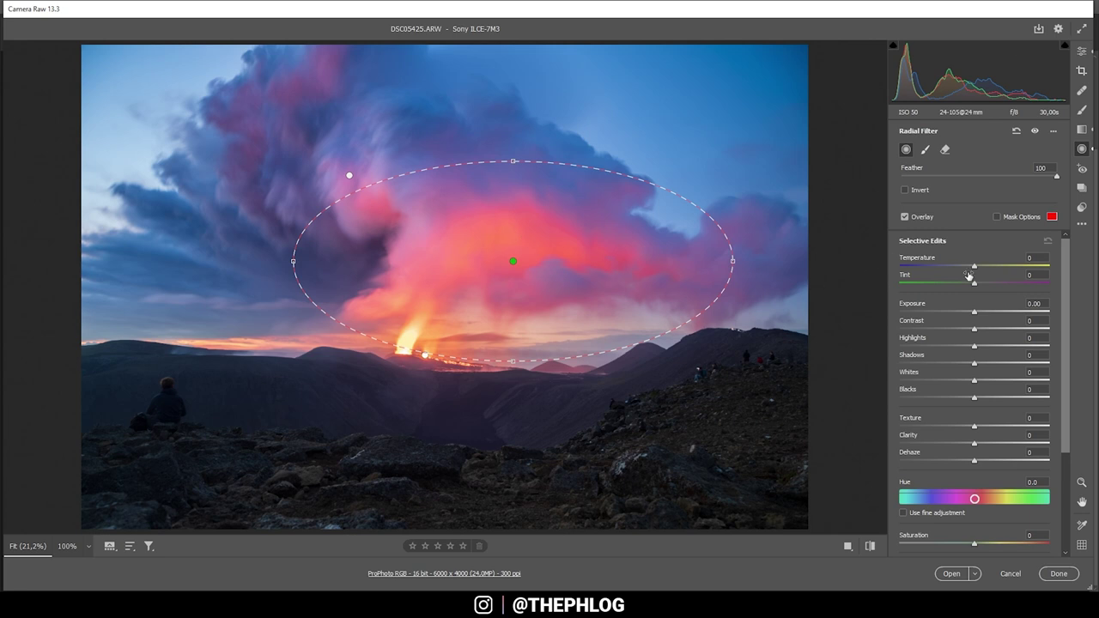
Warm the central glow radial filter to Temperature +56 and select the lava-vent radial filter
drag(976, 269, 1022, 271)
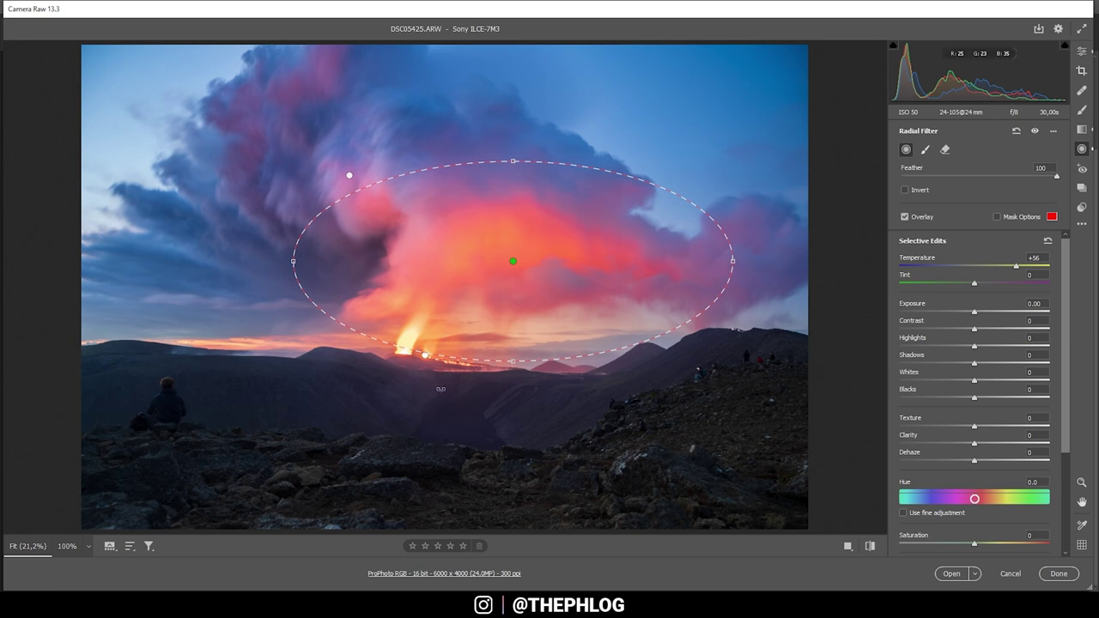
click(427, 353)
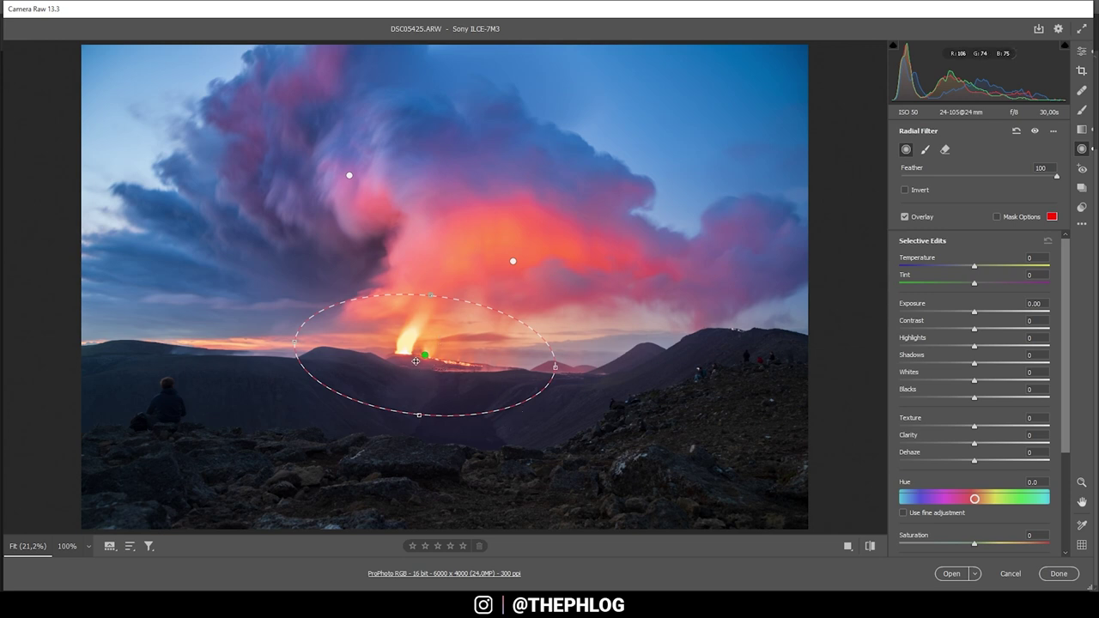
Set the vent radial filter to Highlights +33, Shadows -36, Texture -5, Clarity -18, Temperature -26
drag(976, 350, 985, 350)
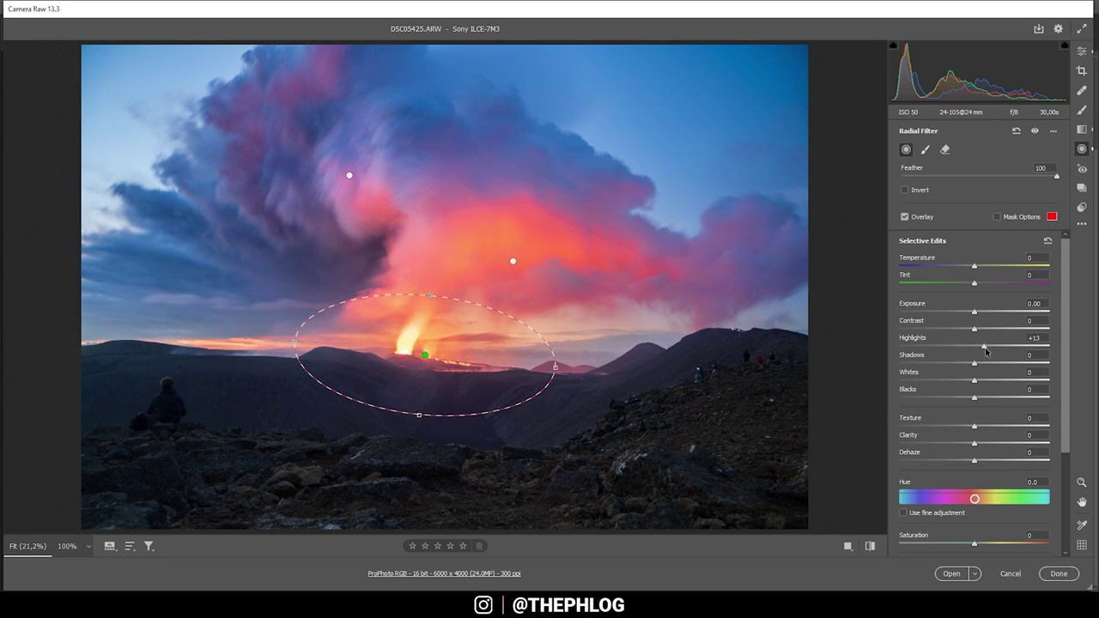
drag(986, 350, 998, 350)
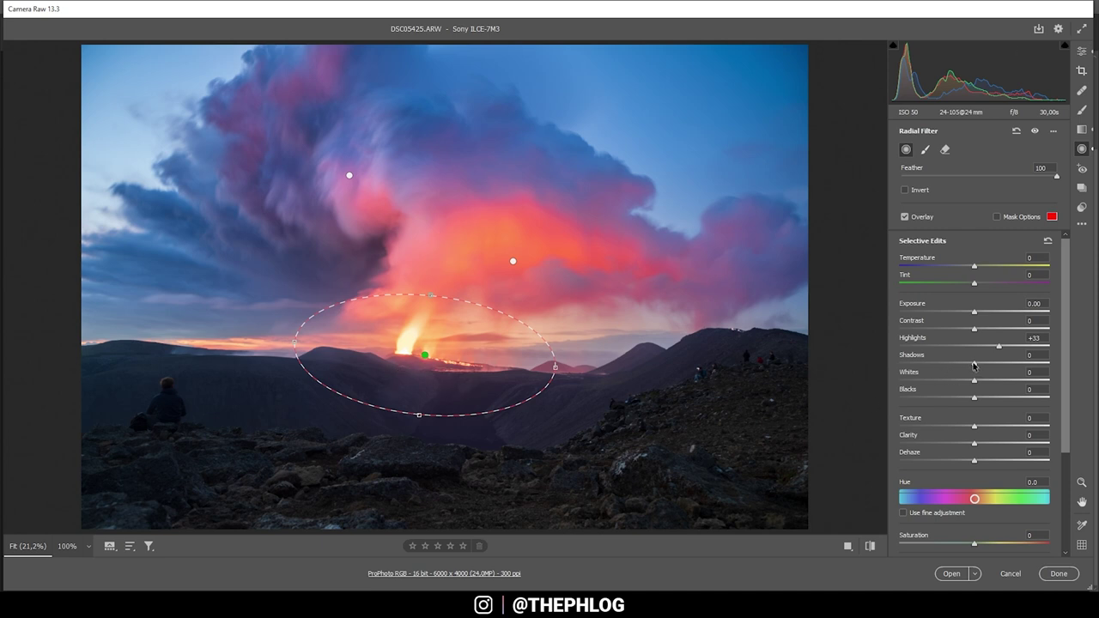
drag(973, 366, 952, 366)
drag(953, 366, 946, 366)
drag(973, 427, 970, 428)
drag(974, 444, 959, 445)
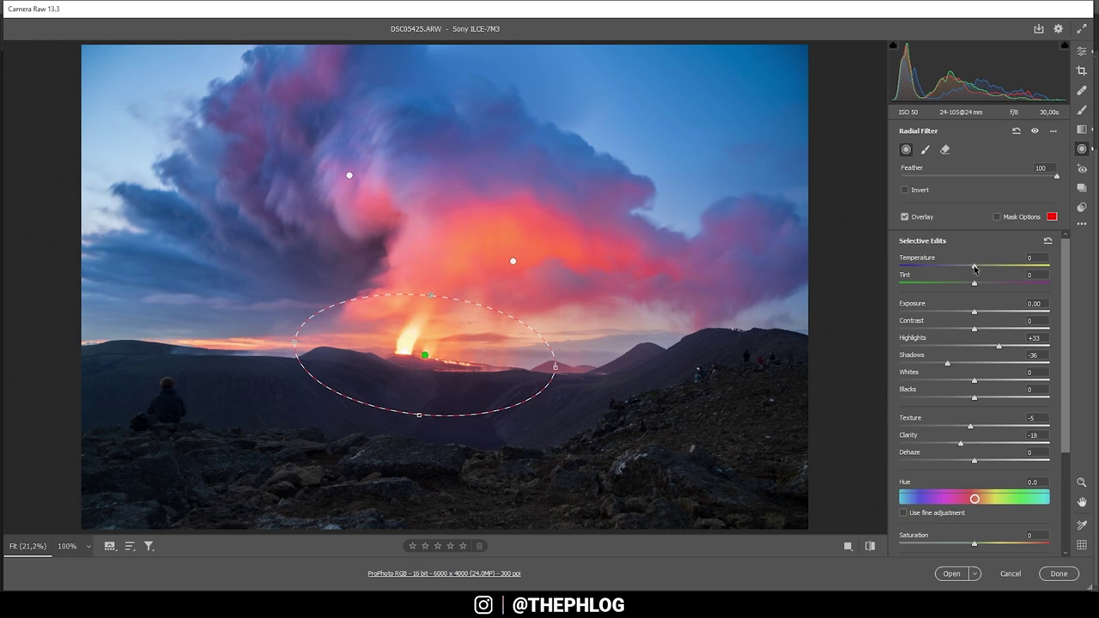
drag(974, 268, 961, 267)
drag(960, 268, 955, 268)
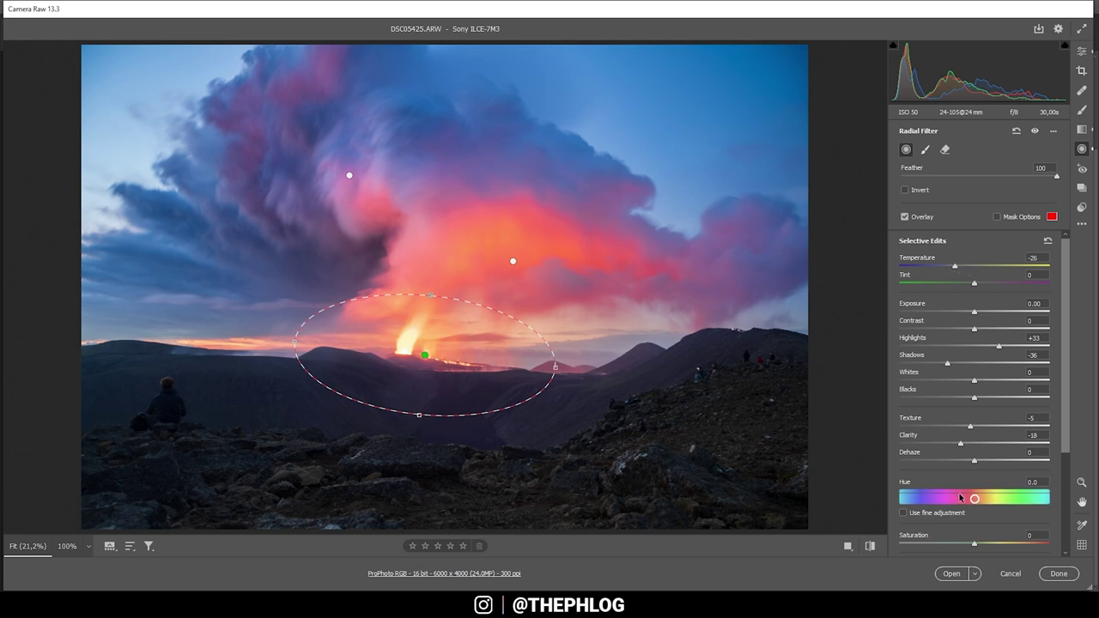
click(1081, 51)
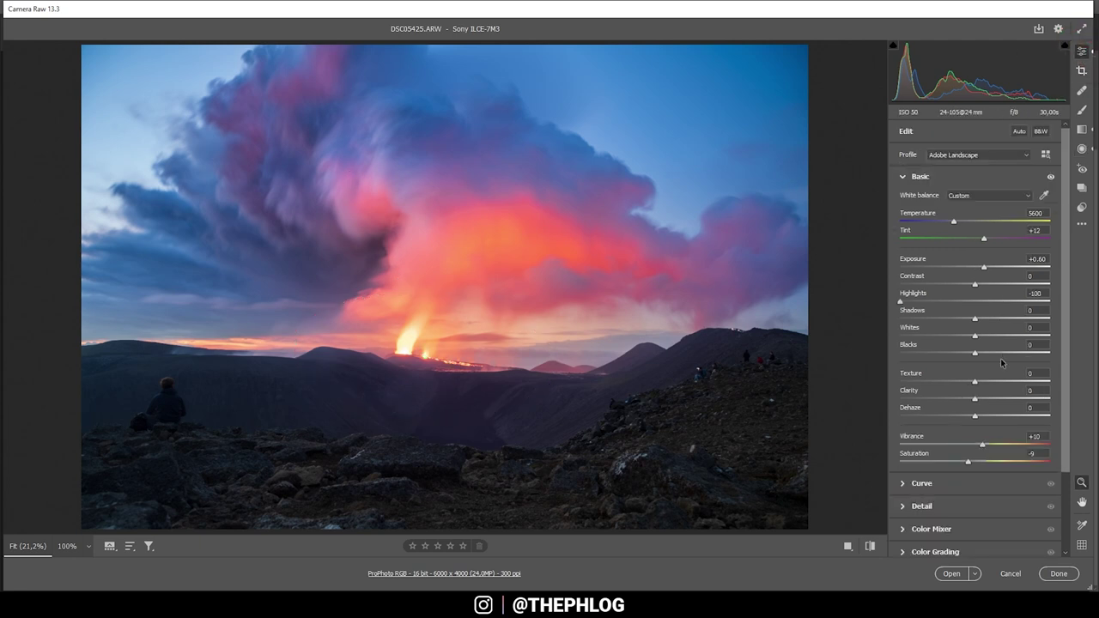
Move the red curve's top endpoint to Input 246 / Output 255 and compare before and after
scroll(940, 335, down, 3)
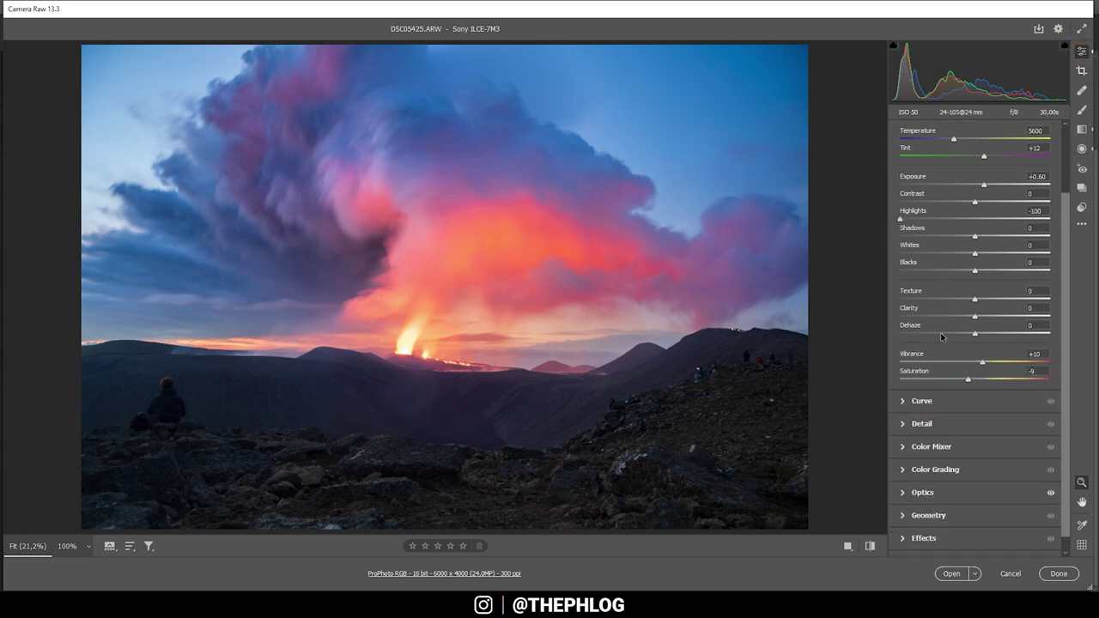
click(909, 400)
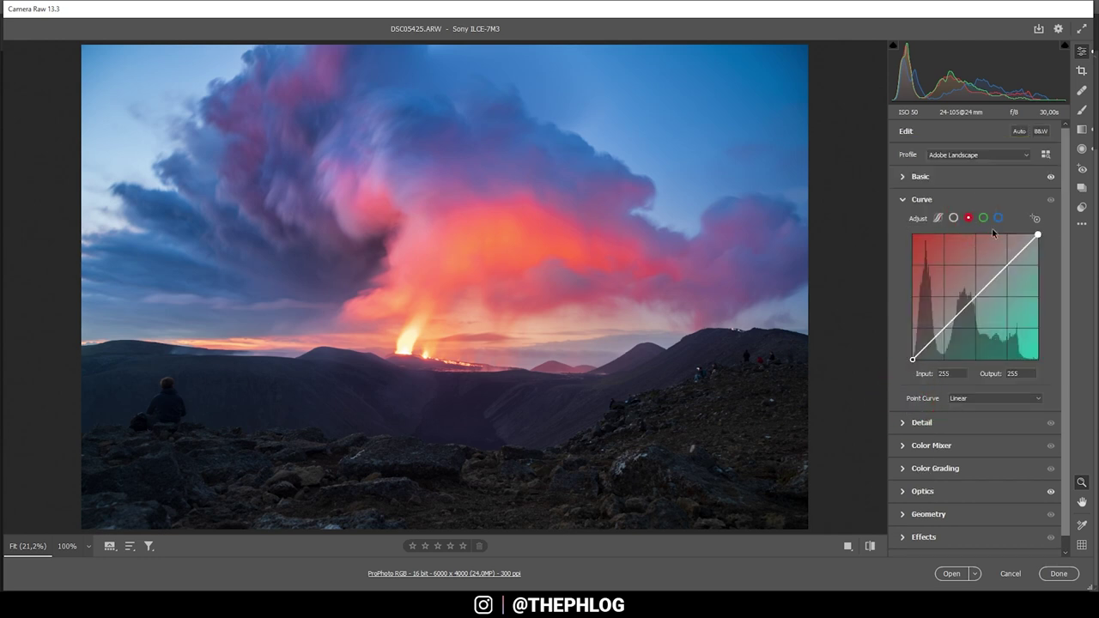
click(1037, 233)
key(Left)
key(Left)
key(Left)
key(Left)
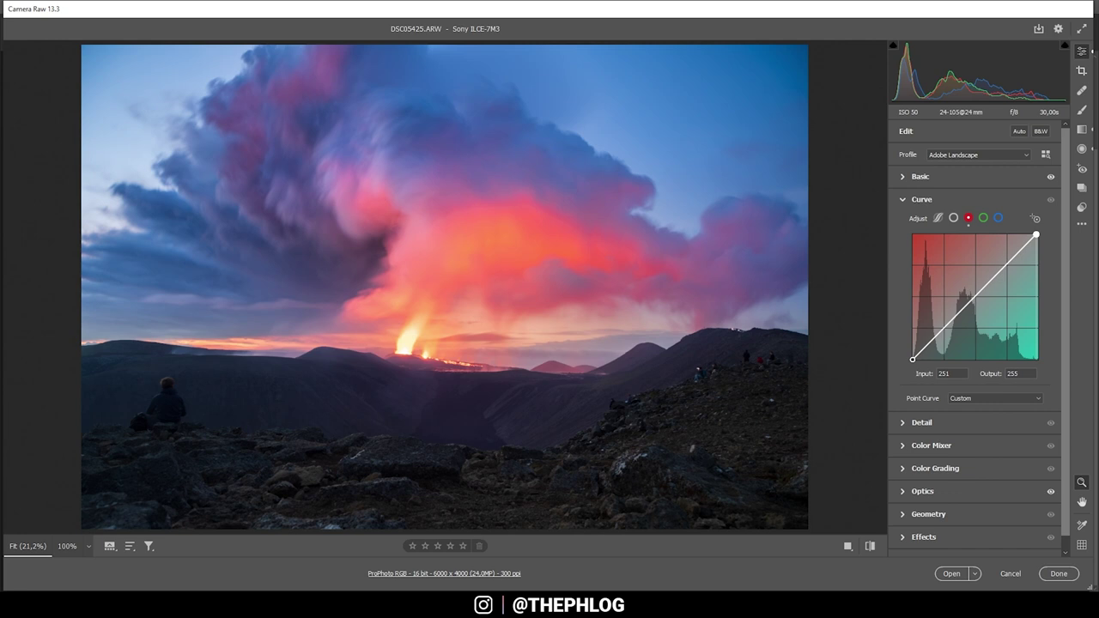
key(Left)
key(Left)
key(Left)
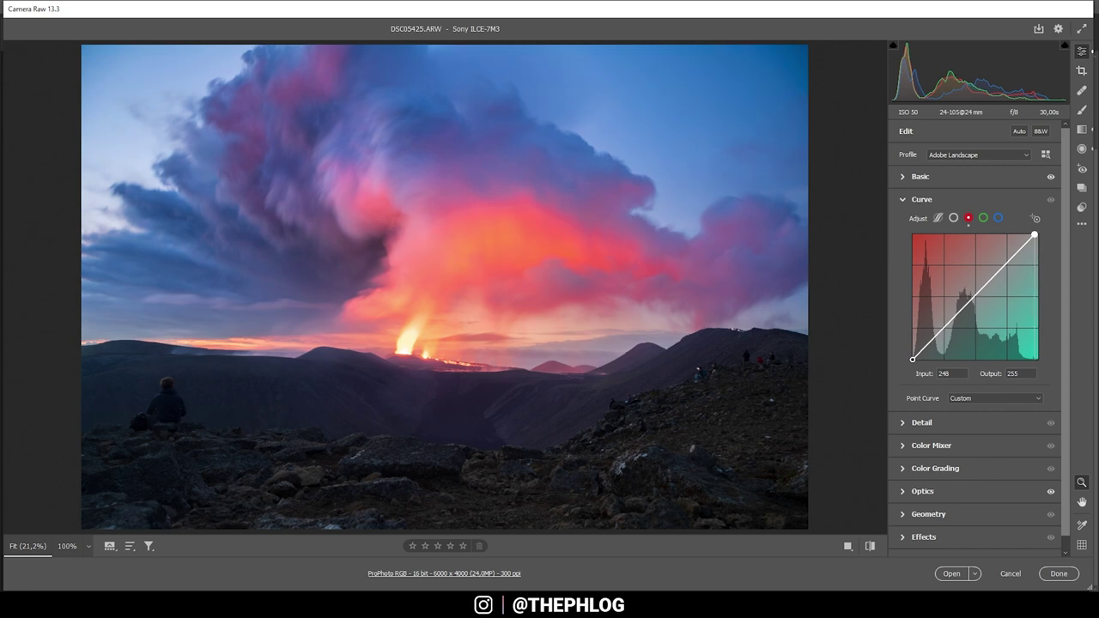
key(Left)
key(Left)
click(1051, 201)
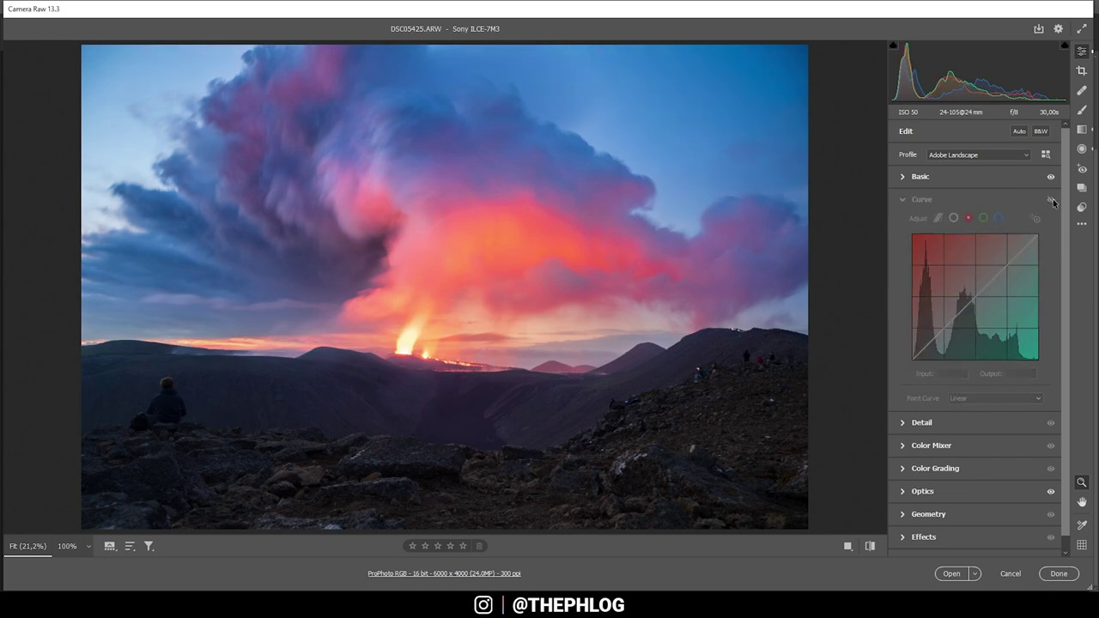
click(902, 199)
Shift Color Mixer hues: Reds -9, Purples +11, Magentas +53
click(901, 246)
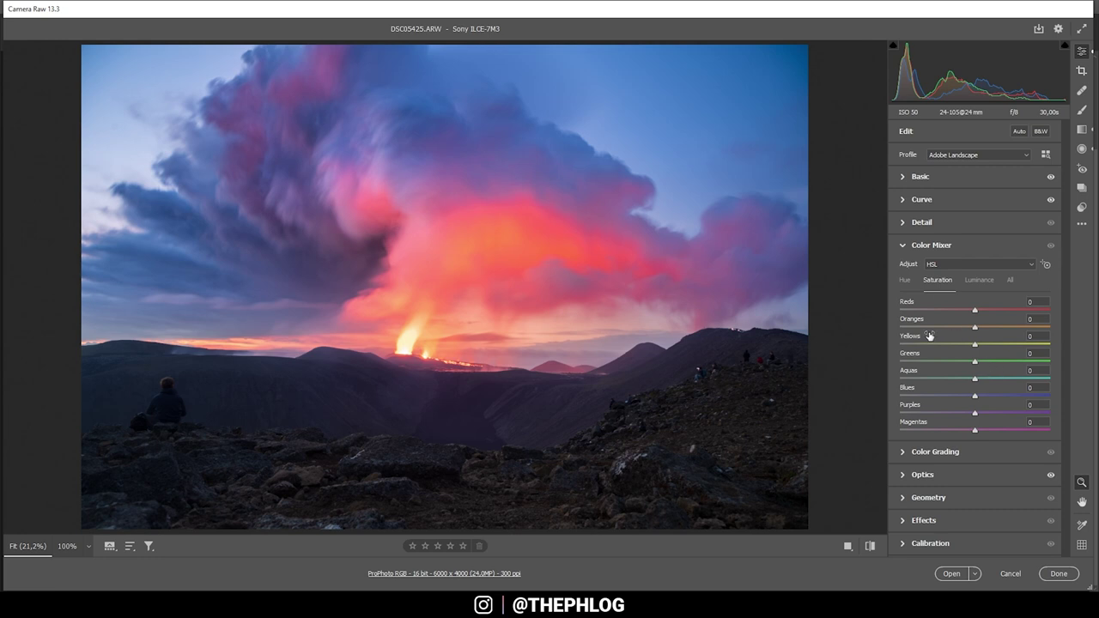
click(904, 281)
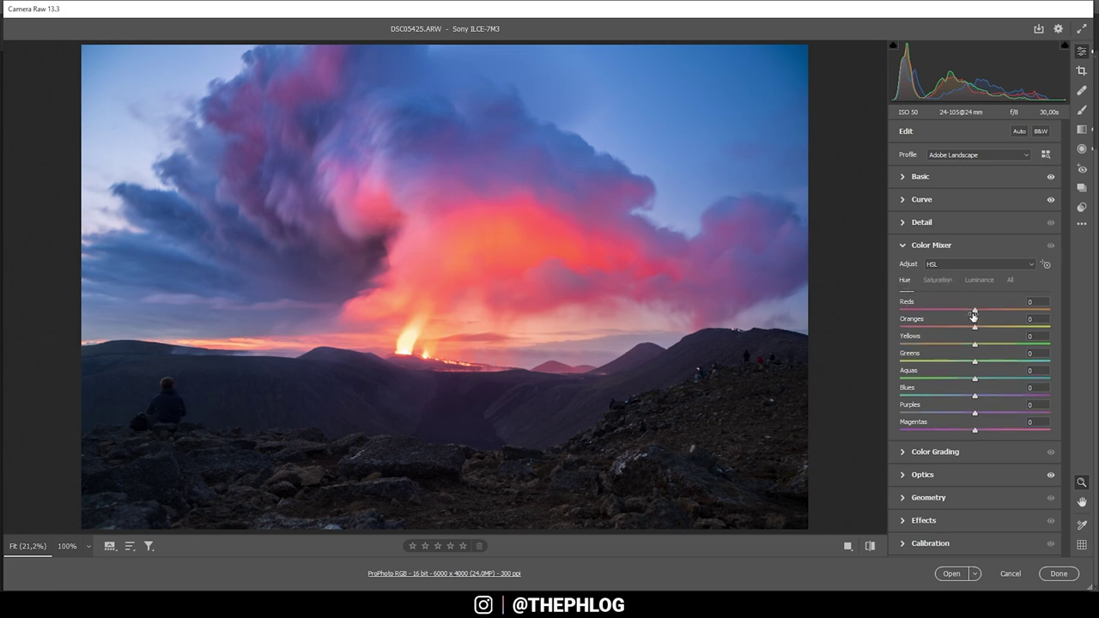
drag(975, 313, 967, 313)
drag(975, 417, 1004, 432)
drag(1015, 428, 1017, 429)
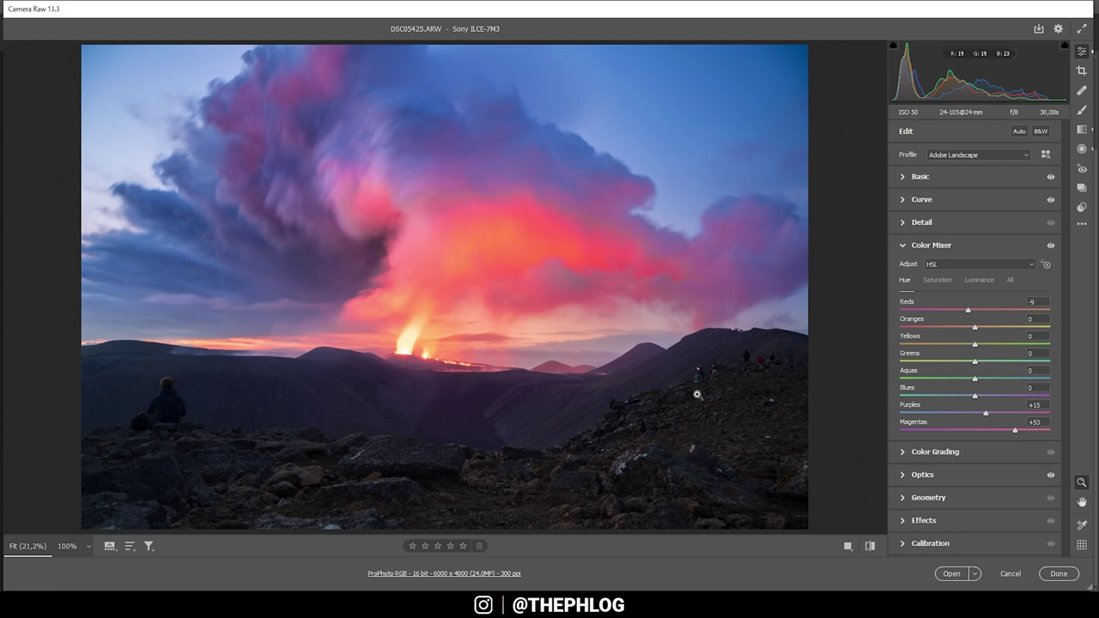
Set saturation to Reds -15, Greens -100, Magentas slightly lower, Blues +18, Yellows +51
click(924, 282)
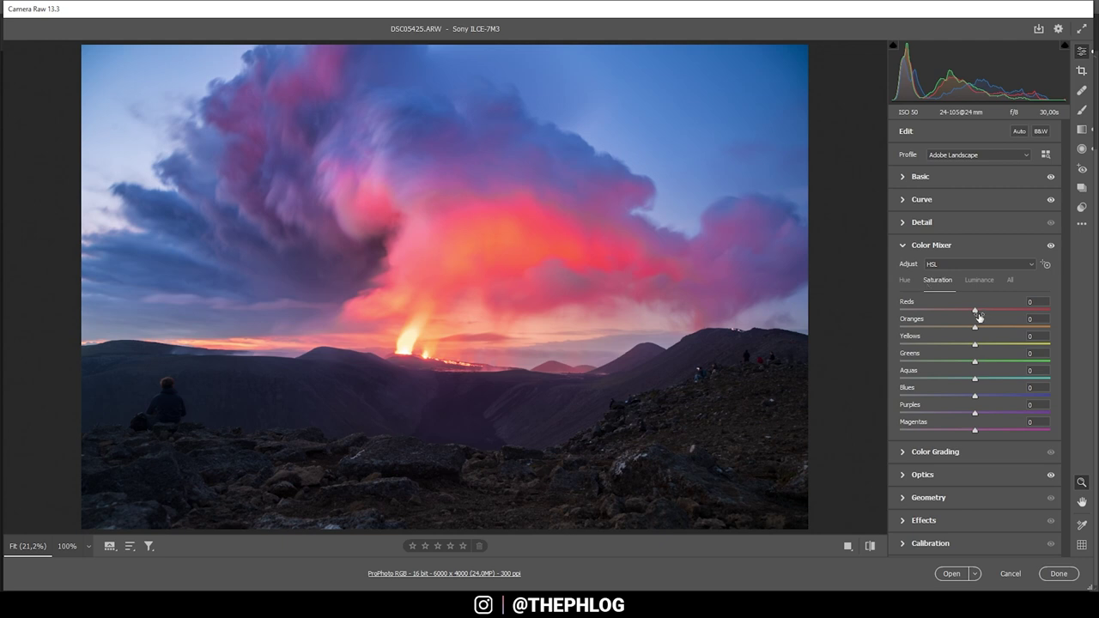
drag(975, 311, 961, 328)
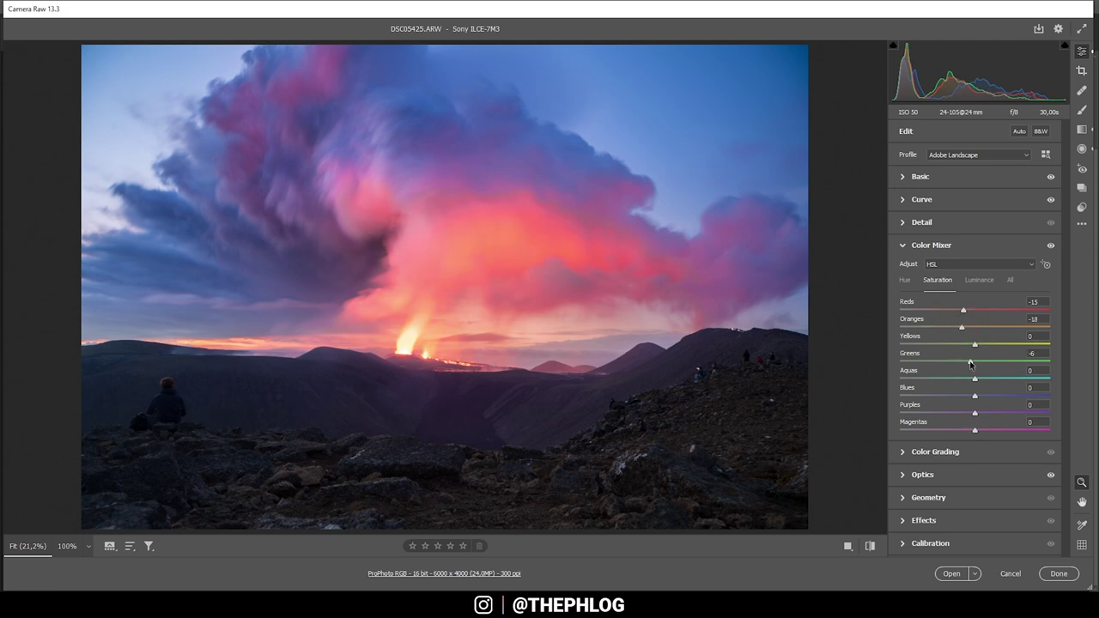
drag(973, 361, 841, 358)
drag(973, 432, 966, 433)
drag(975, 395, 987, 398)
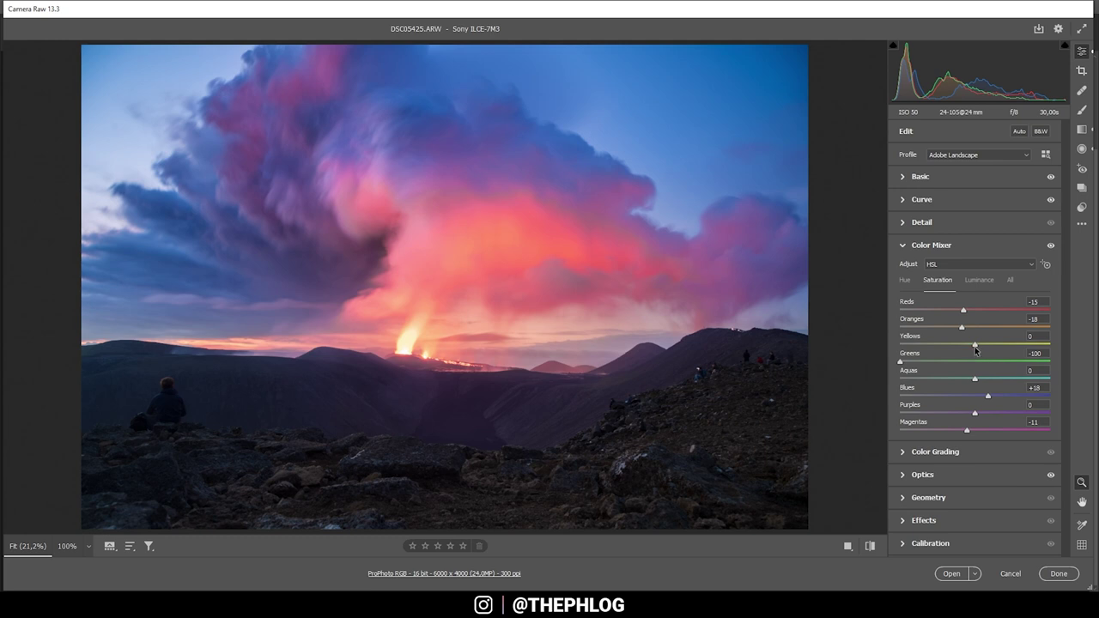
drag(974, 344, 991, 344)
drag(997, 344, 1008, 344)
Toggle the Color Mixer adjustments off and on to compare the result
click(1050, 246)
click(1049, 245)
click(1049, 245)
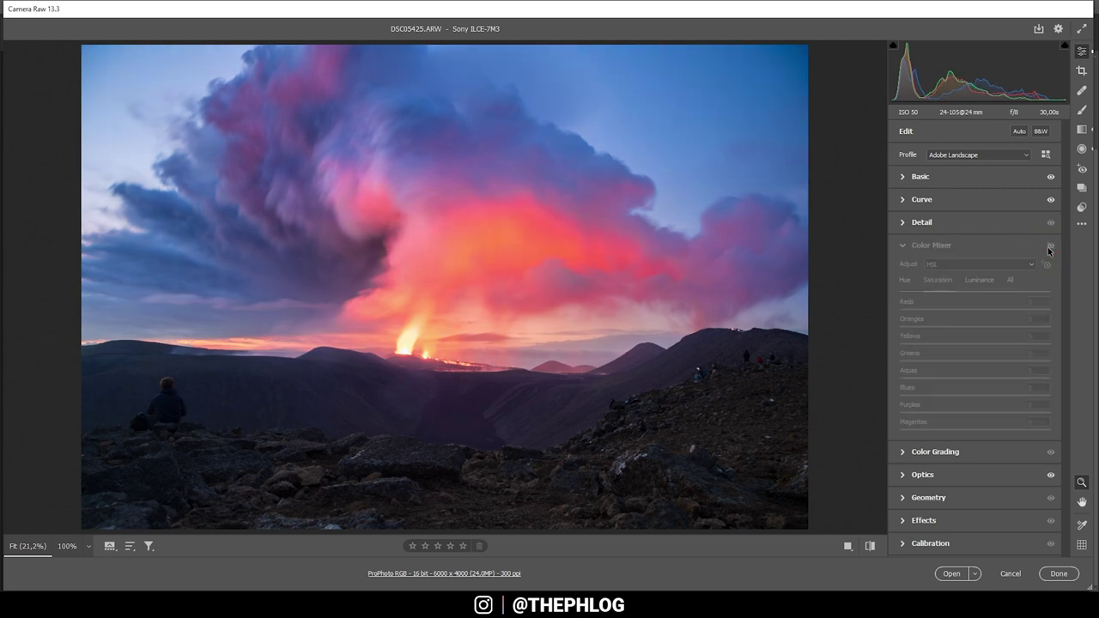
click(1050, 245)
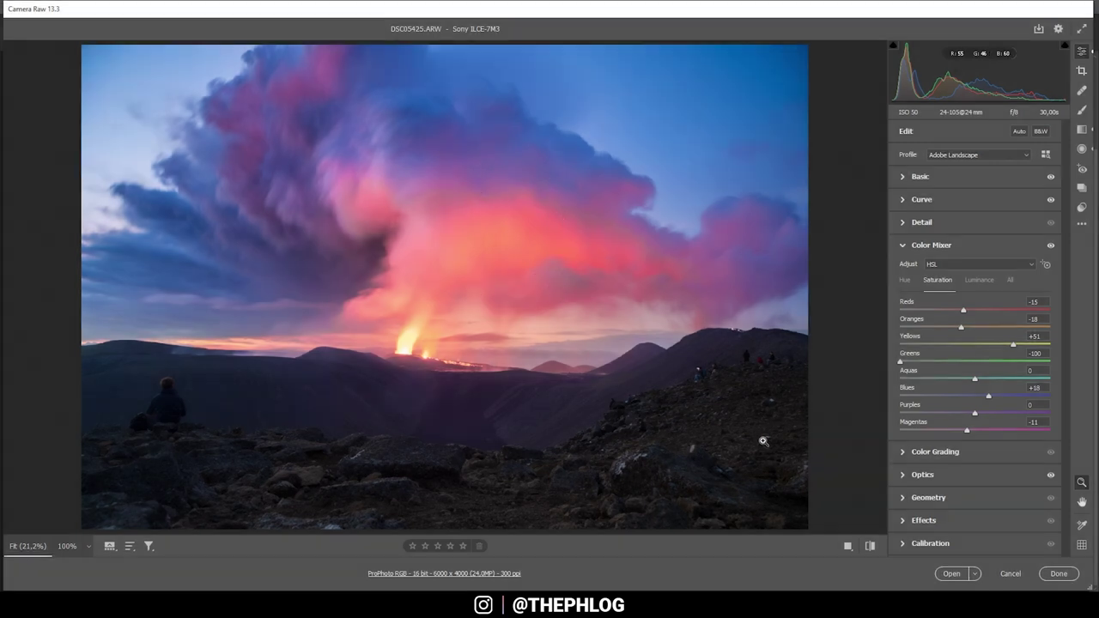
click(936, 452)
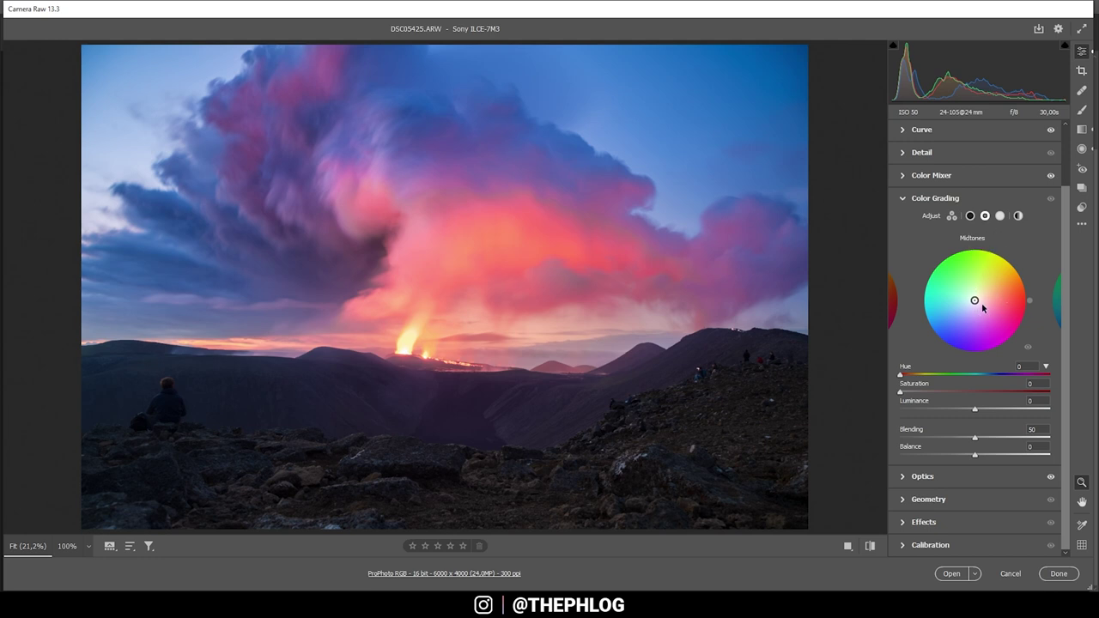
Grade the midtones warm orange at Hue 41 with Saturation 34
drag(975, 300, 992, 284)
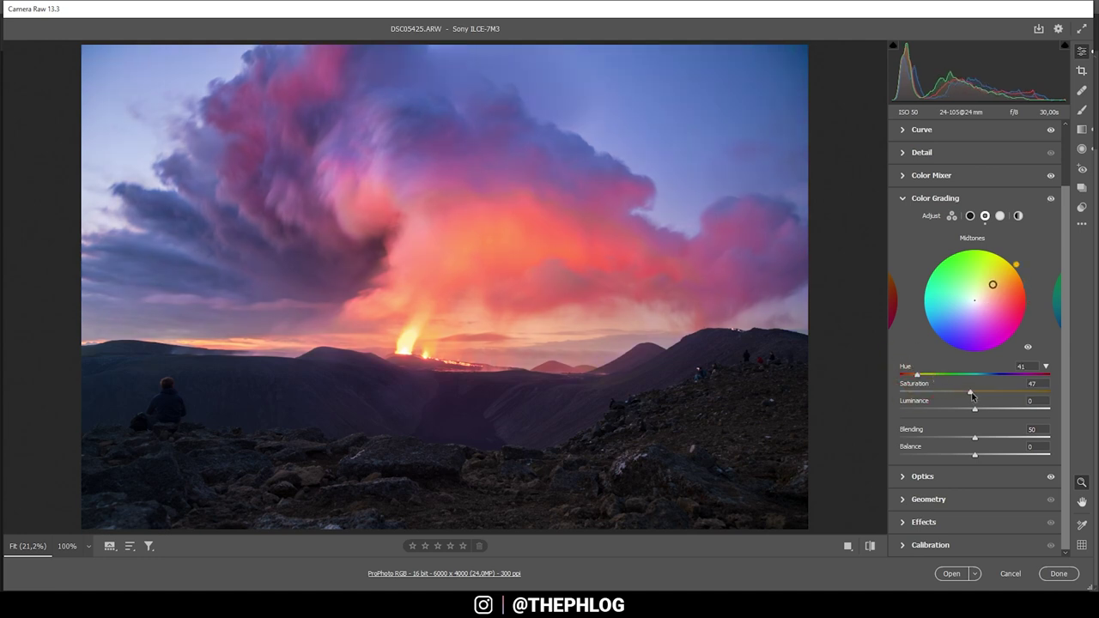
drag(973, 396, 954, 393)
click(1051, 202)
Set Calibration's Blue Primary Hue to -11, resetting Blue Primary Saturation to zero
click(924, 359)
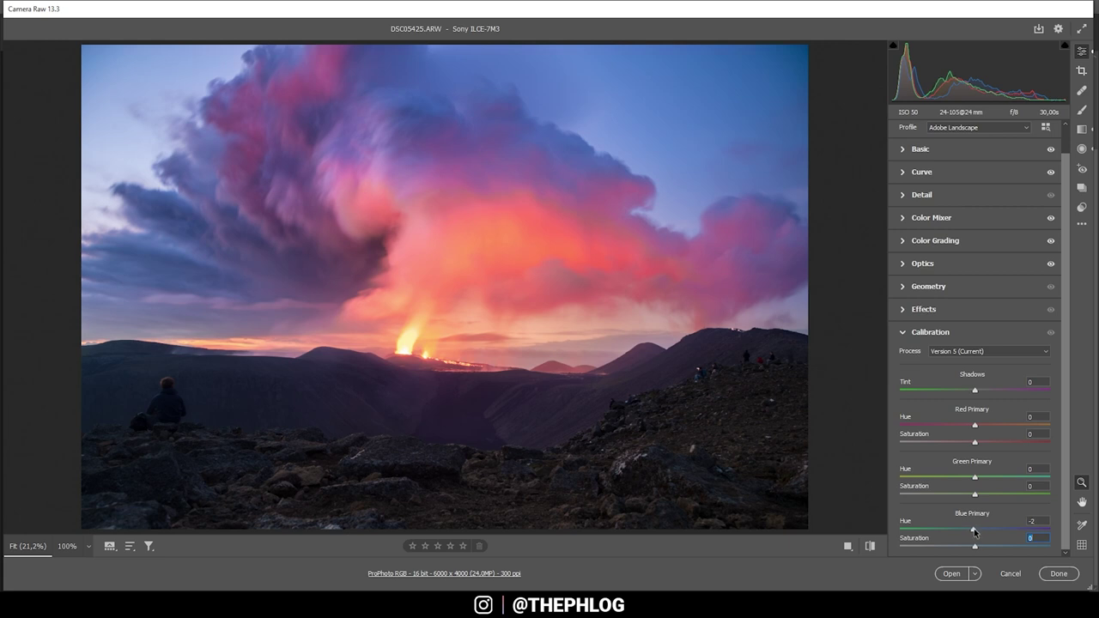
drag(973, 530, 967, 529)
drag(975, 549, 999, 549)
double_click(999, 548)
Sharpen with amount 76, radius 0.5, detail 100 and masking 31, then open the photo in Photoshop
click(910, 196)
drag(939, 250, 1049, 284)
drag(899, 301, 947, 301)
drag(952, 250, 975, 250)
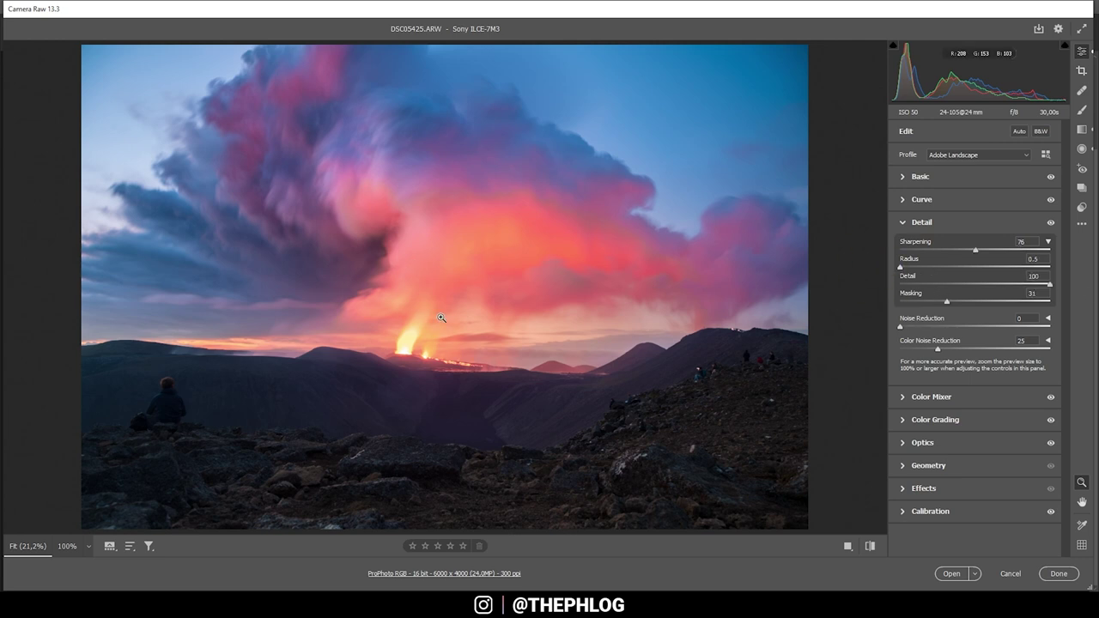
click(949, 574)
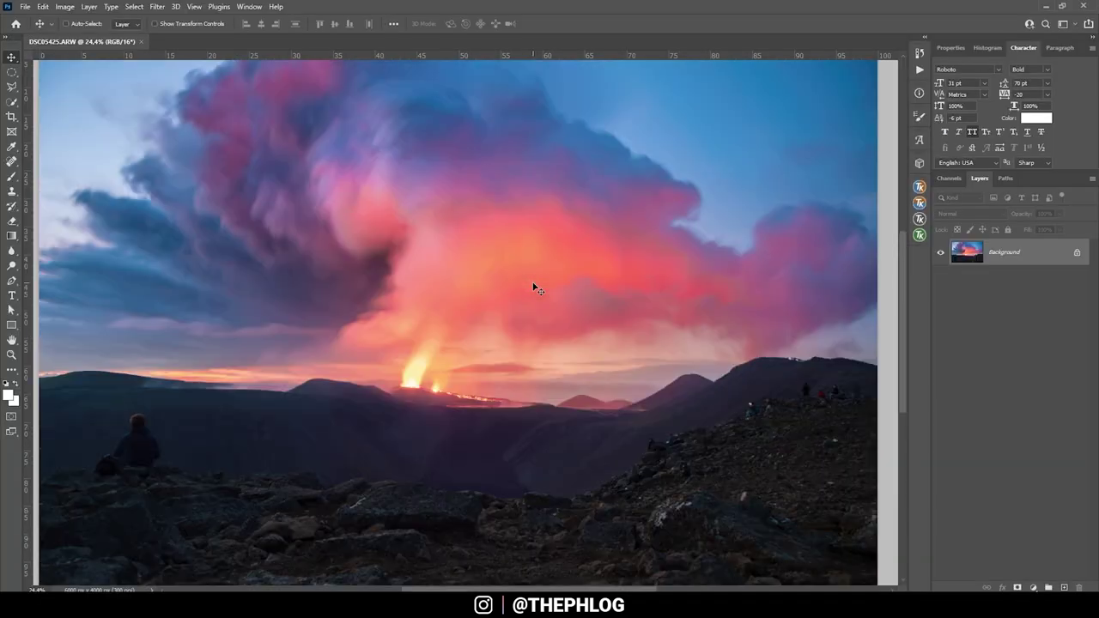
Zoom into the right slope and heal out the two seated figures with a smaller Spot Healing Brush
key(ctrl+plus)
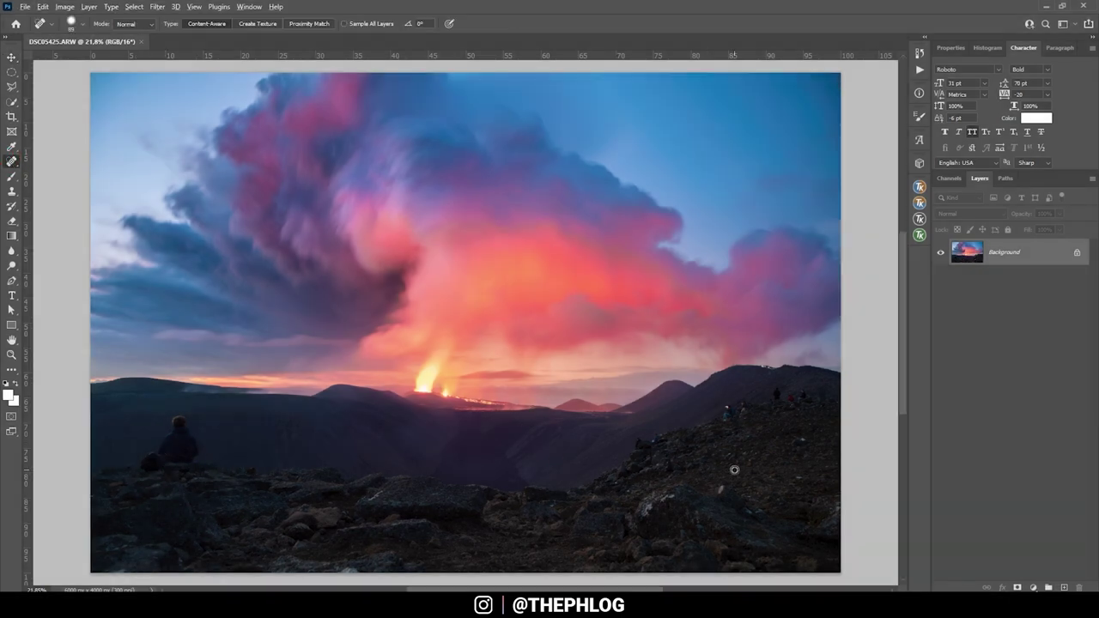
scroll(730, 466, up, 10)
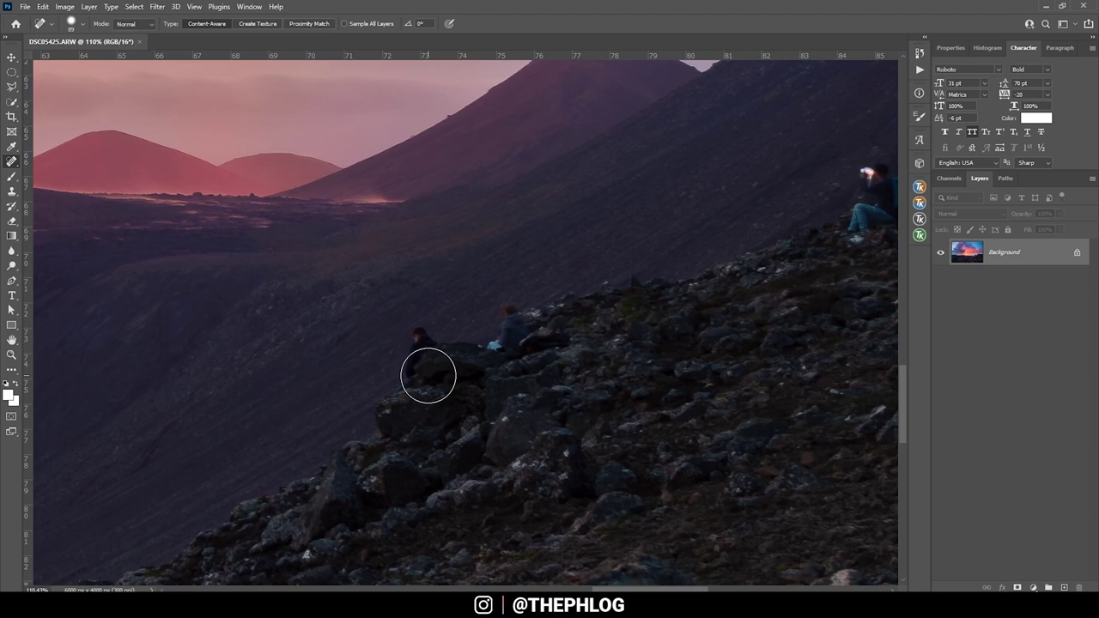
alt+right_click(426, 381)
drag(424, 341, 411, 379)
drag(498, 351, 512, 321)
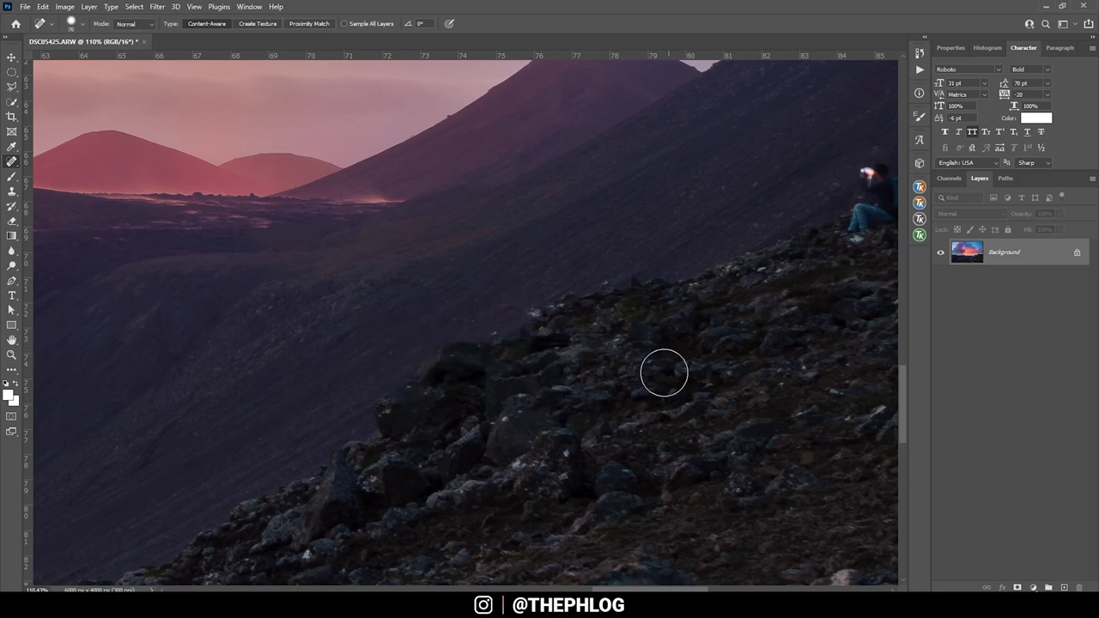
scroll(664, 372, up, 3)
scroll(699, 311, up, 3)
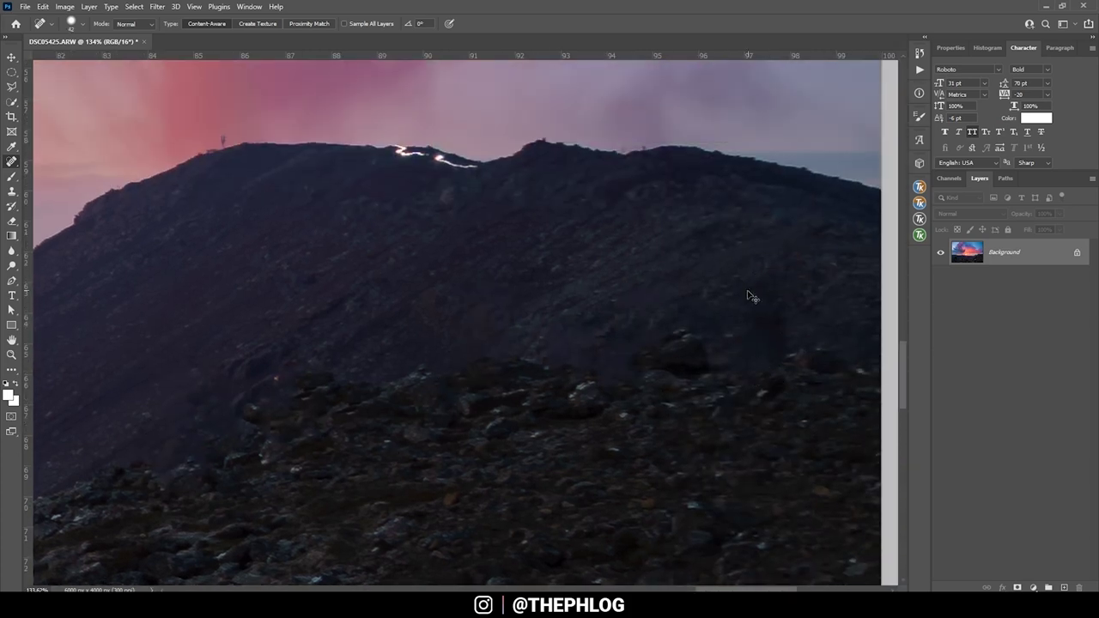
scroll(699, 311, right, 2)
scroll(466, 238, up, 4)
drag(375, 215, 375, 214)
scroll(510, 347, down, 10)
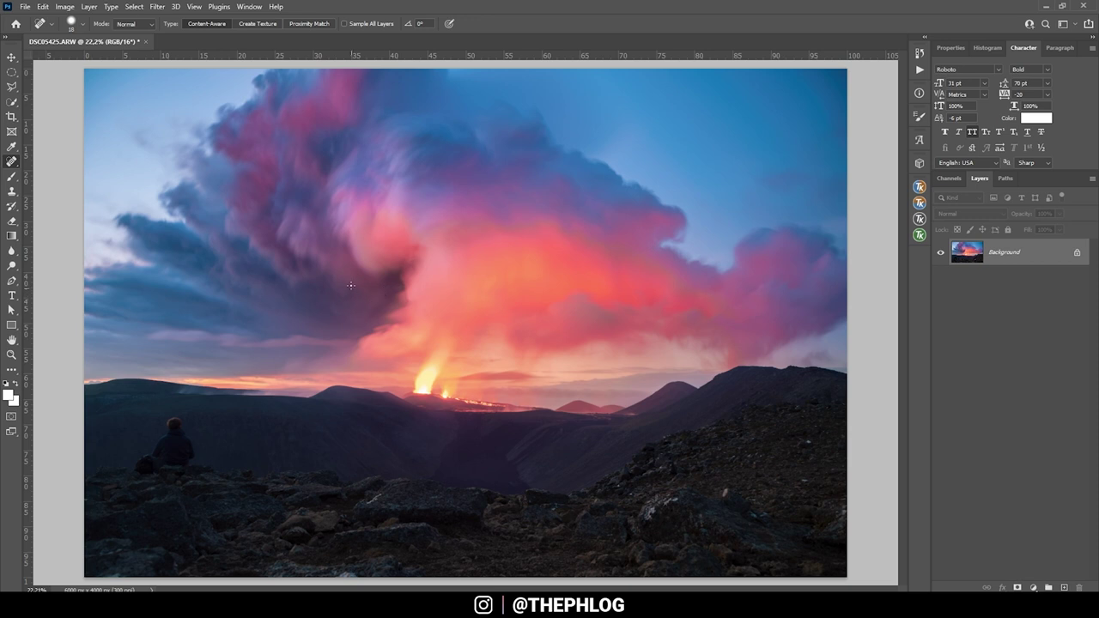
Add a new empty Layer 1 set to Overlay blend mode
click(1062, 587)
click(968, 214)
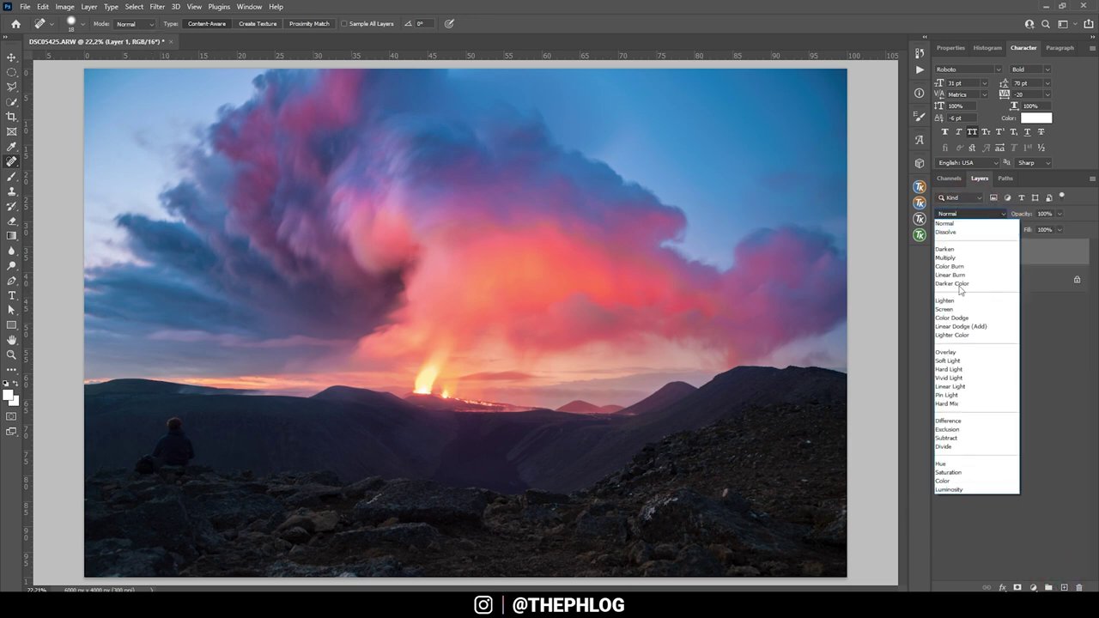
click(956, 352)
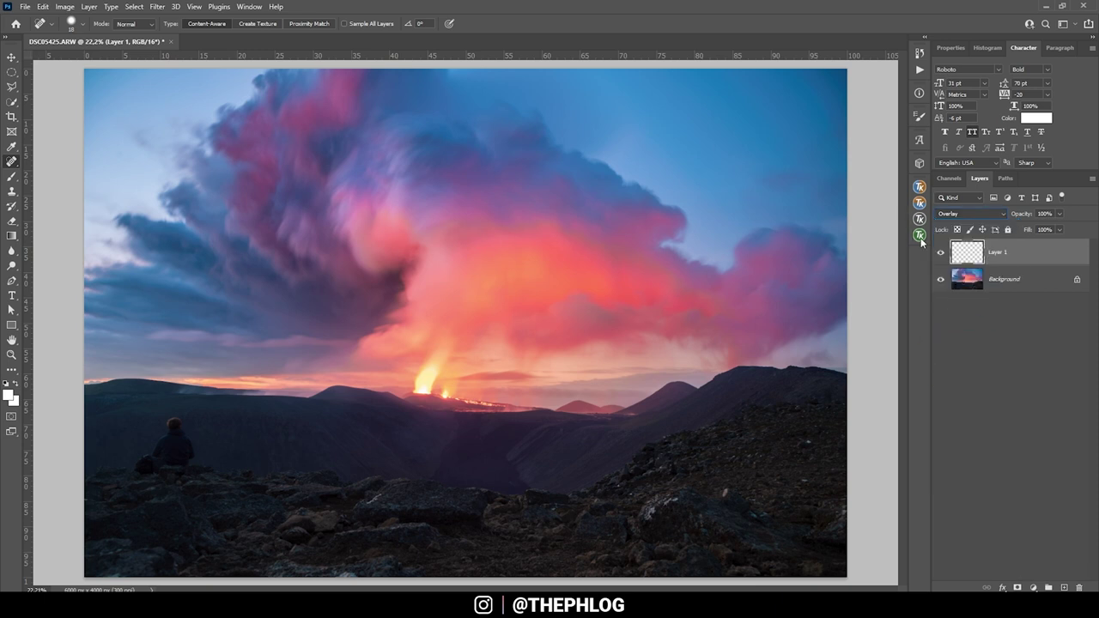
Mask Layer 1 with a RapidMask Midtones-2 luminosity mask and ready a white brush on the layer
click(919, 235)
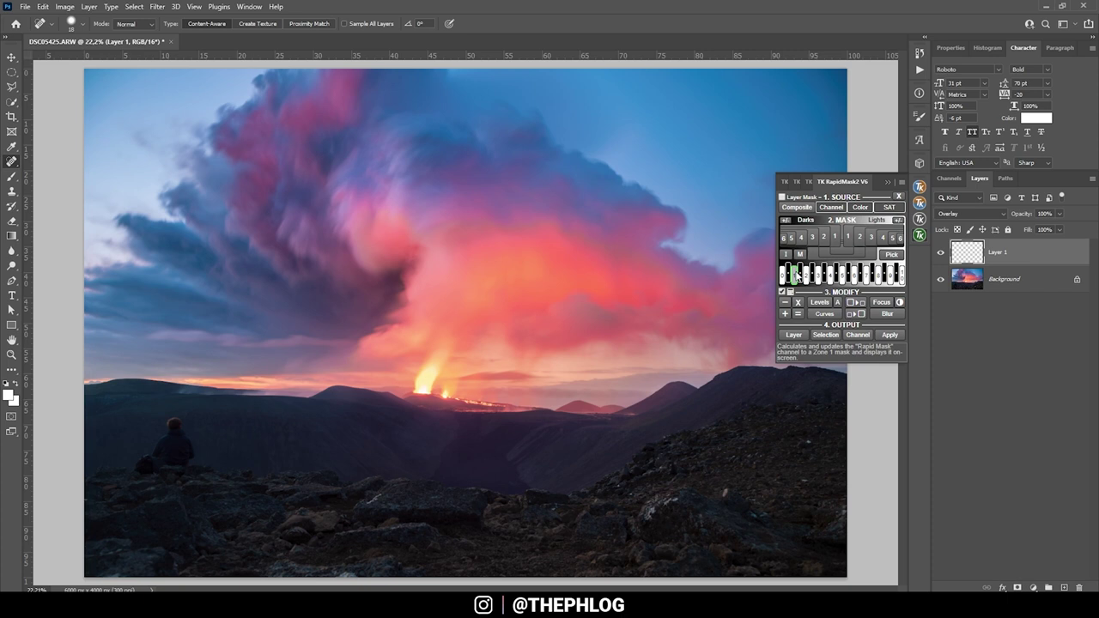
click(822, 250)
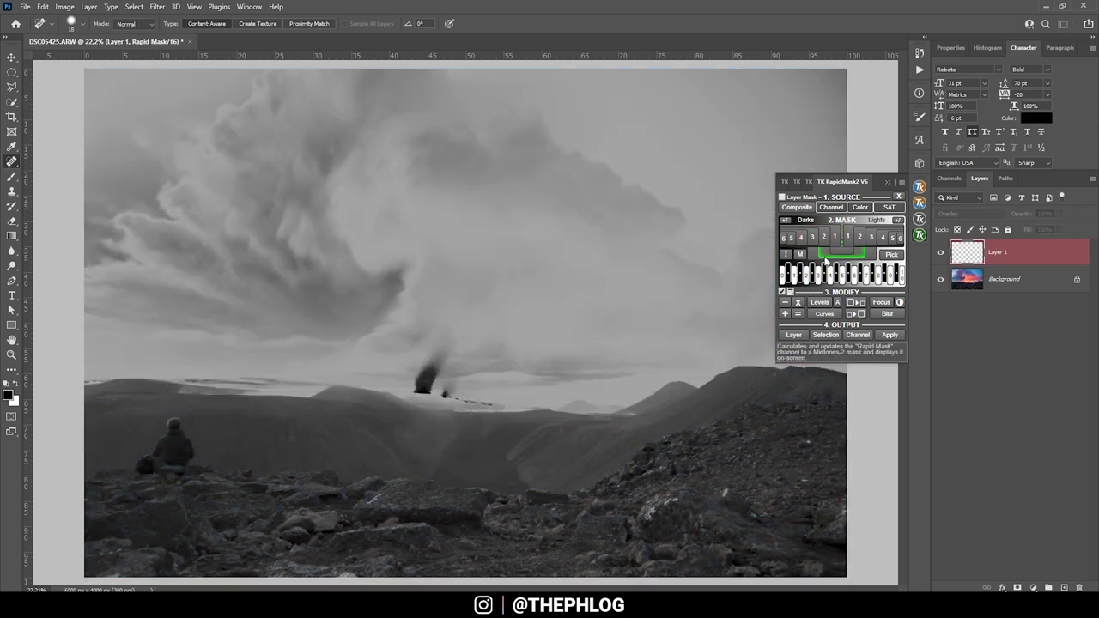
shift+click(825, 255)
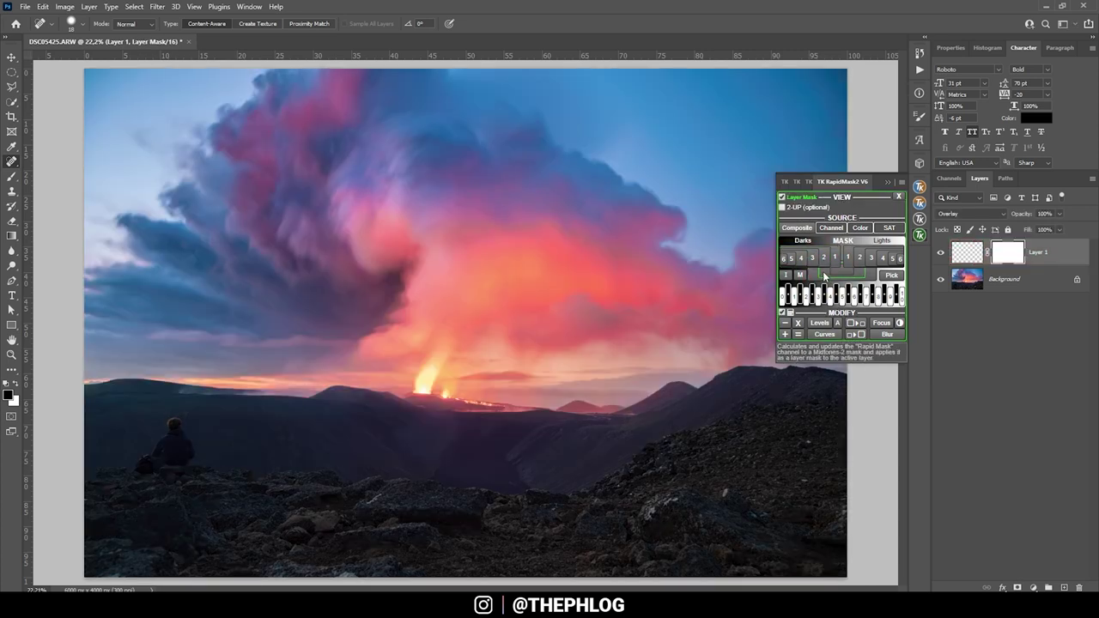
click(823, 275)
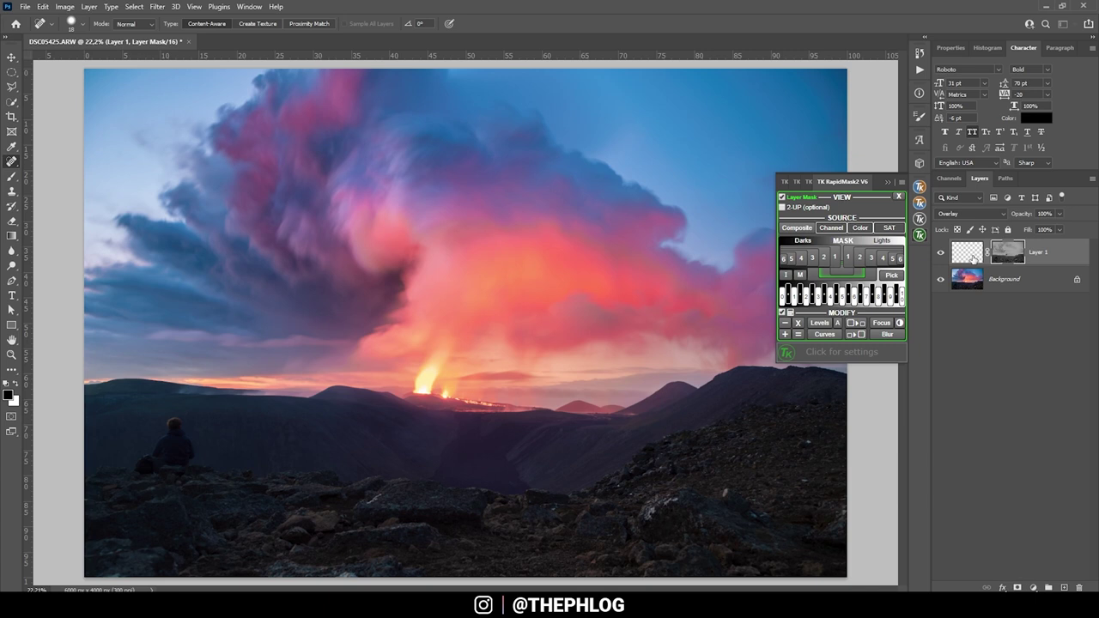
click(967, 252)
key(b)
key(x)
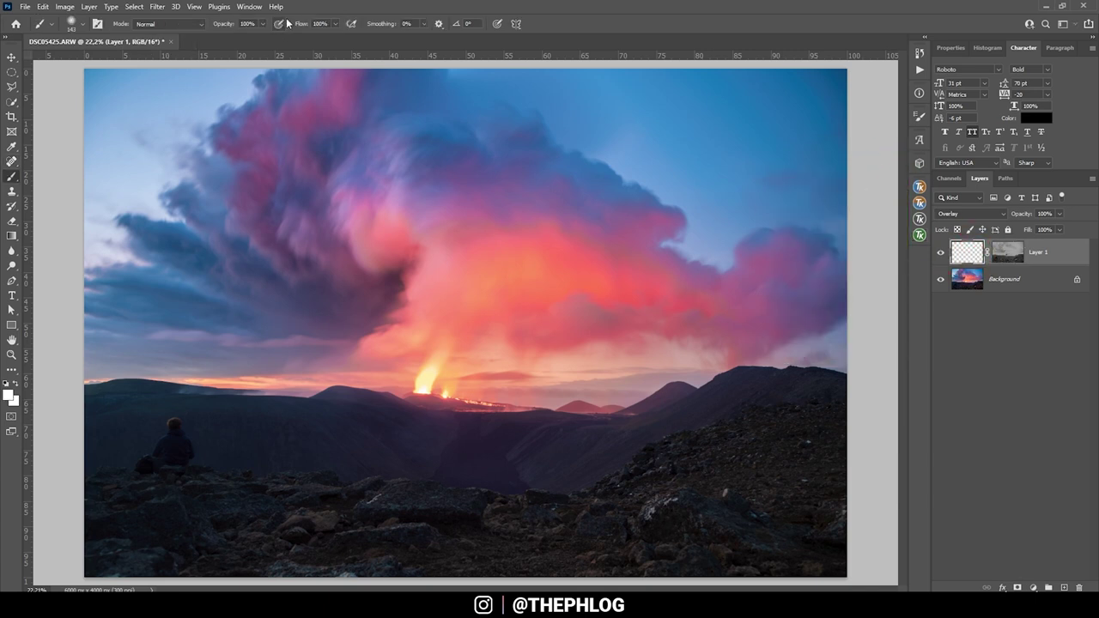
Paint white over the dark foreground with a soft brush of about 937 px
drag(267, 302, 339, 302)
click(8, 394)
click(1021, 122)
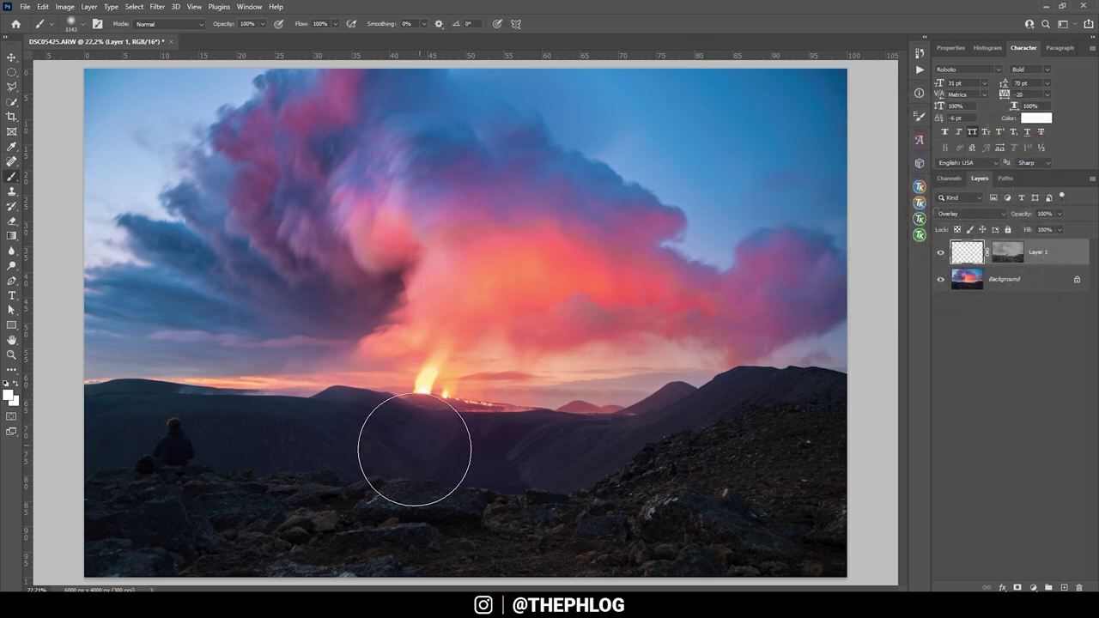
drag(412, 454, 380, 459)
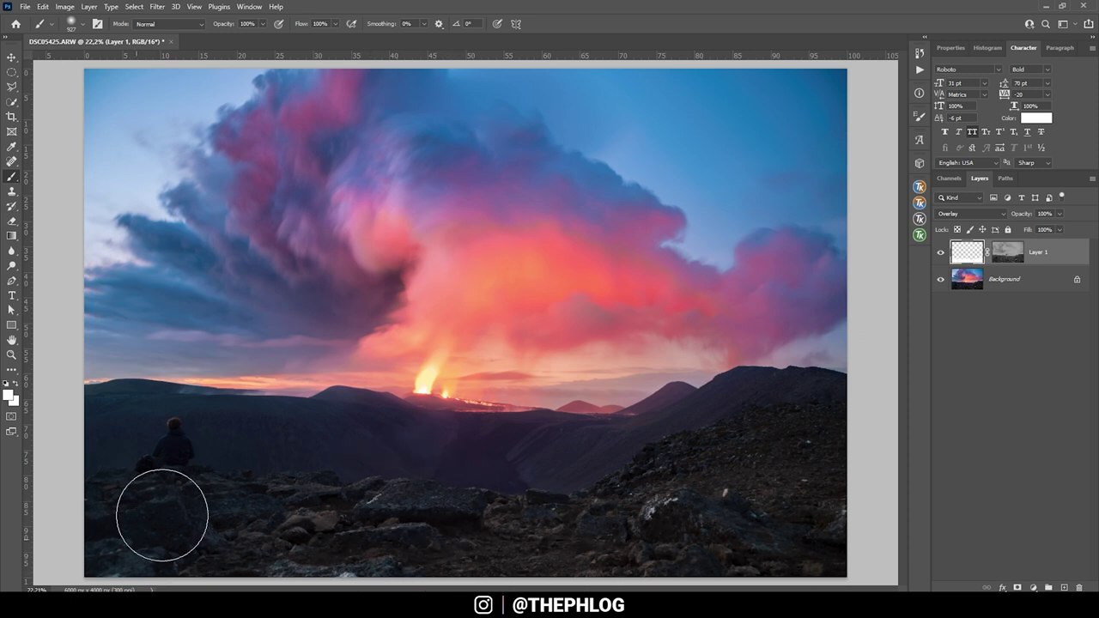
Merge the Overlay dodge layer down into the Background layer
key(ctrl+backslash)
key(x)
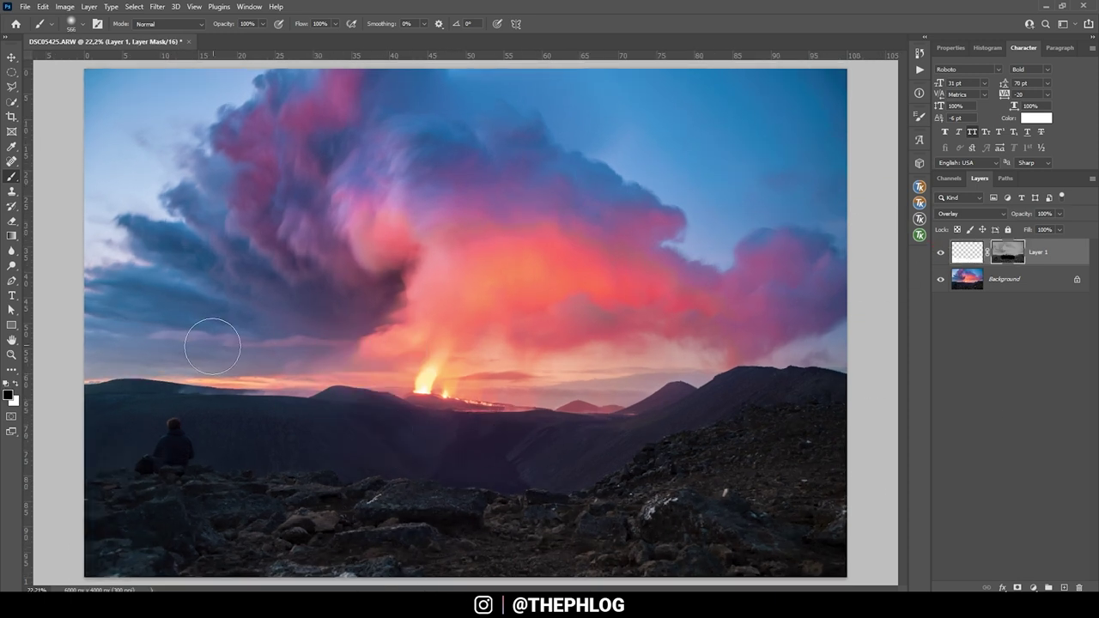
click(1044, 307)
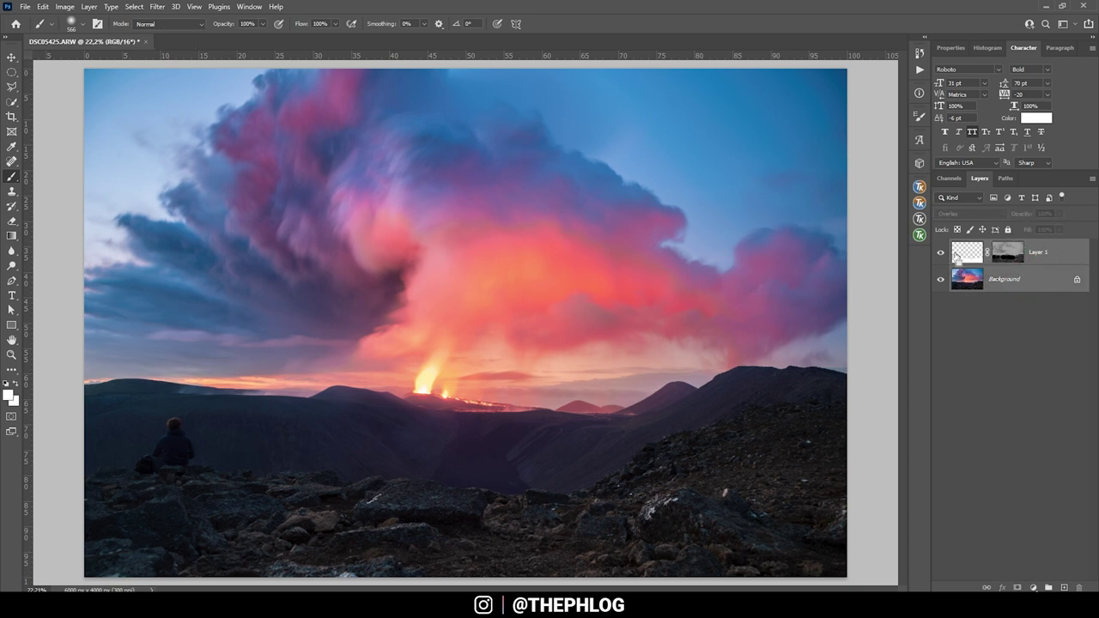
key(Delete)
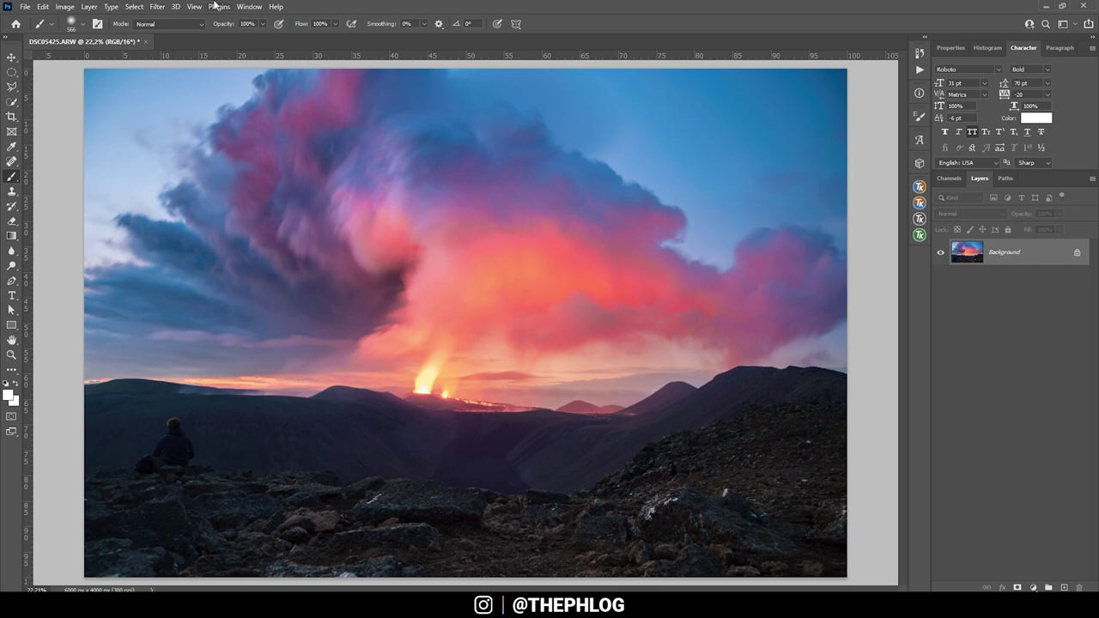
Launch Color Efex Pro 4 on the photo from the Filter menu
click(157, 6)
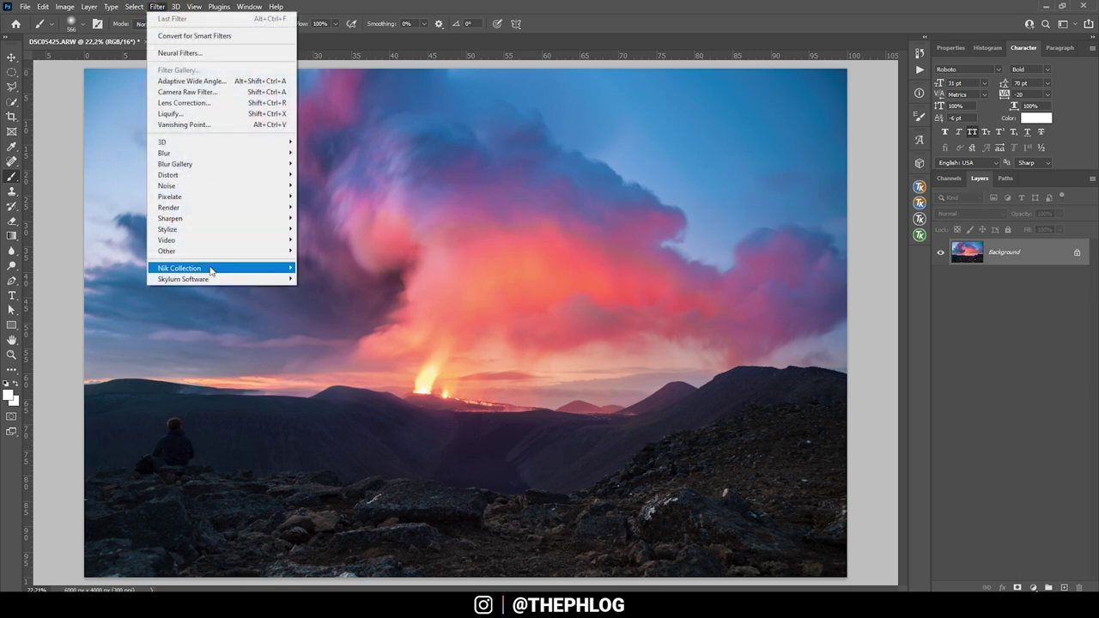
mouse_move(214, 269)
click(344, 283)
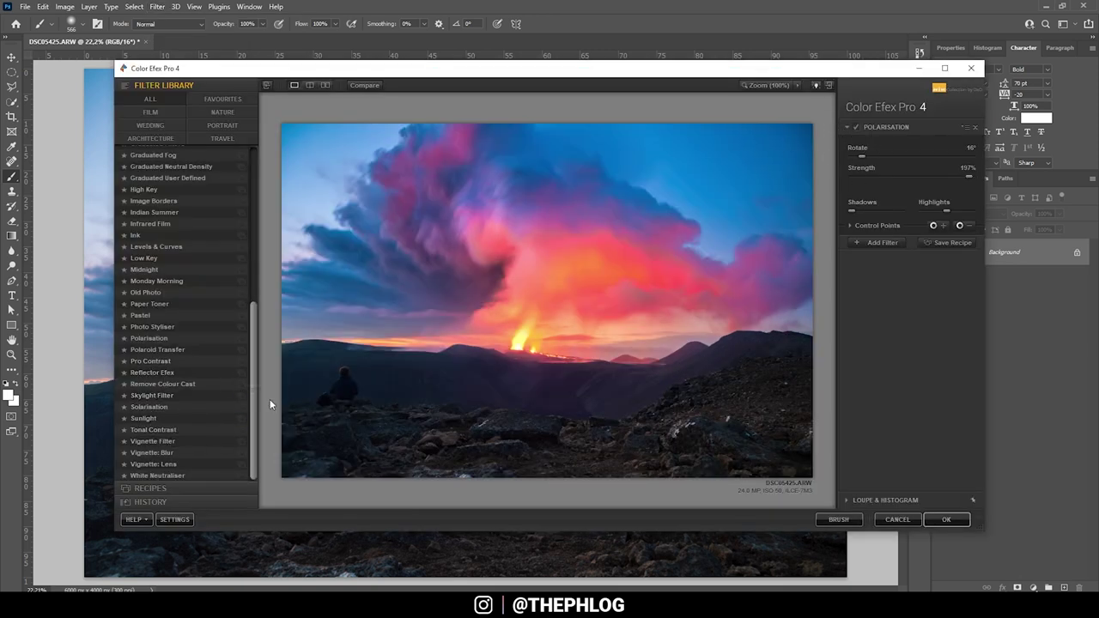
Apply the Skylight Filter at 5% strength and add a second filter slot
click(167, 396)
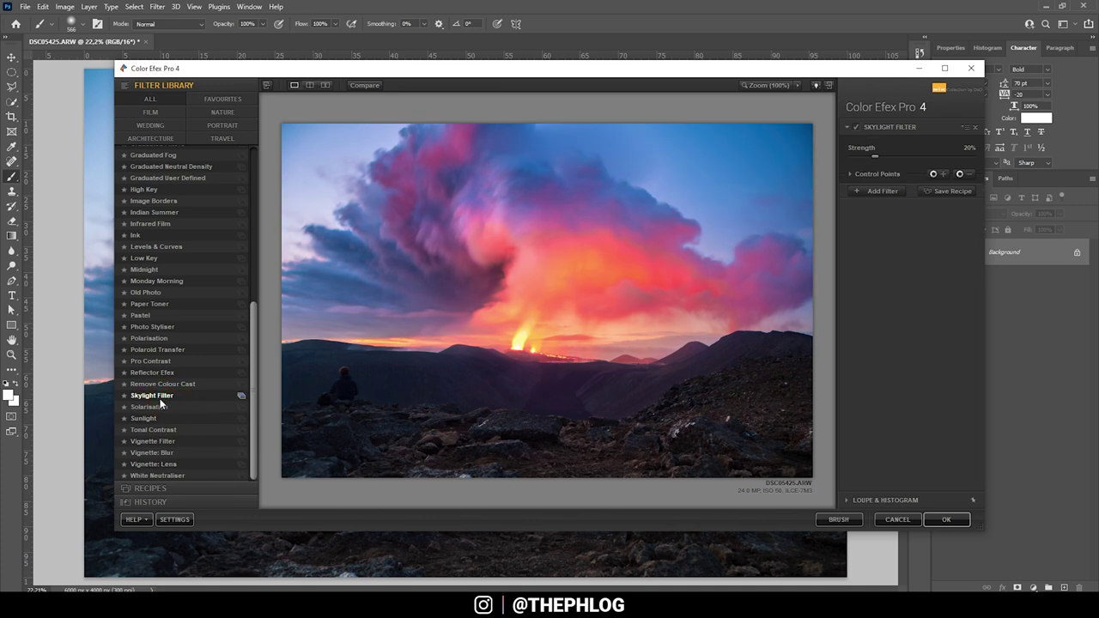
click(855, 128)
click(854, 130)
drag(857, 157, 861, 157)
click(872, 192)
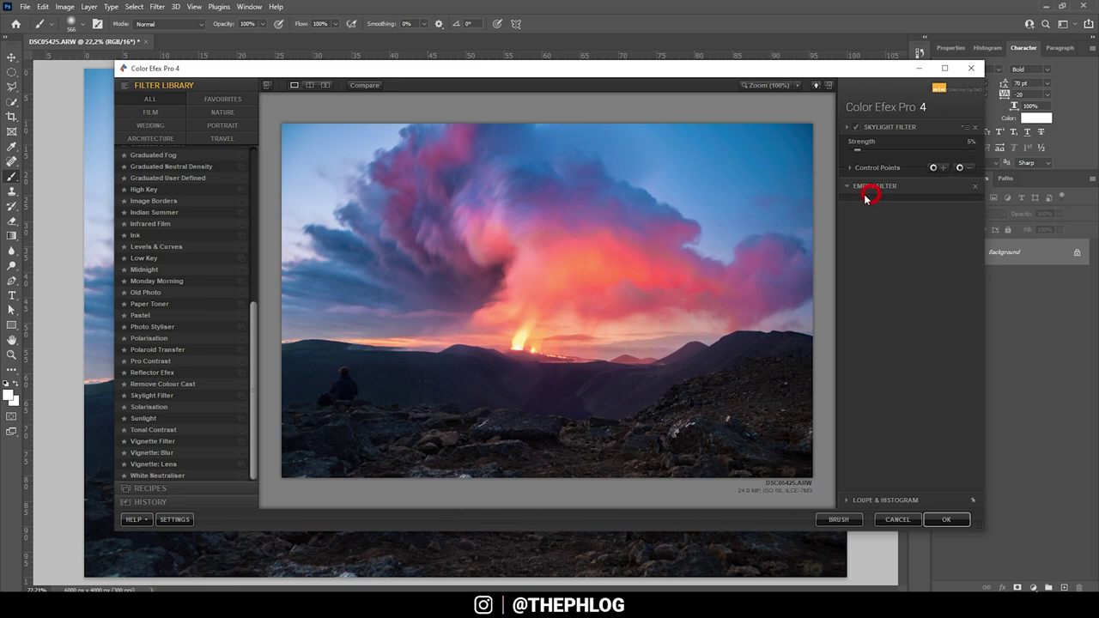
Try Brilliance/Warmth, then switch the filter to Glamour Glow with Glow 40% and Glow Warmth 25%
scroll(170, 257, up, 9)
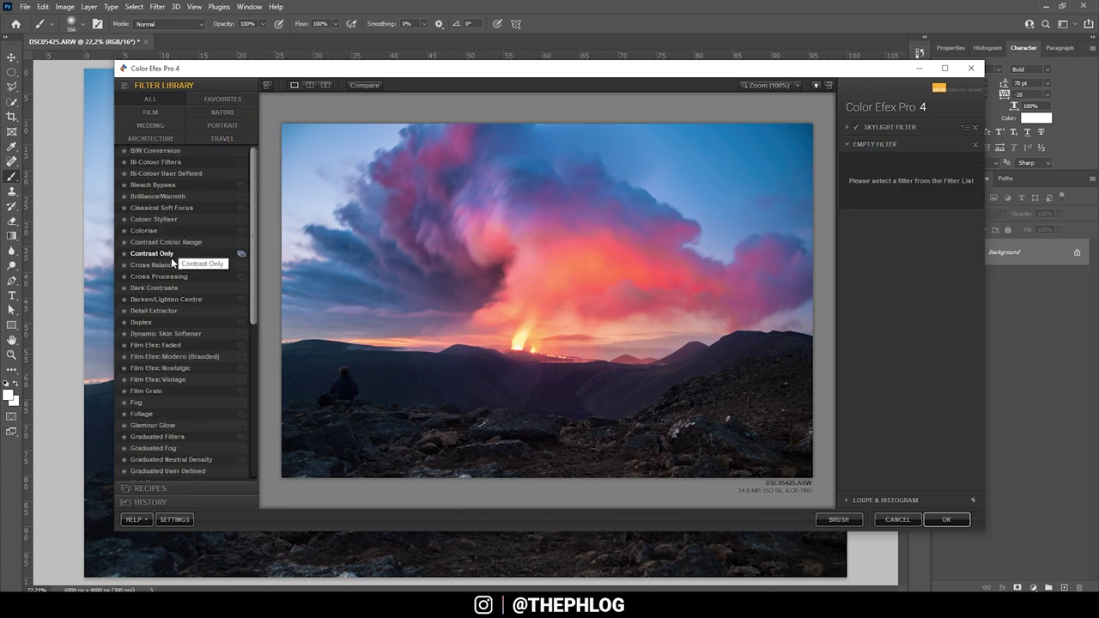
click(169, 198)
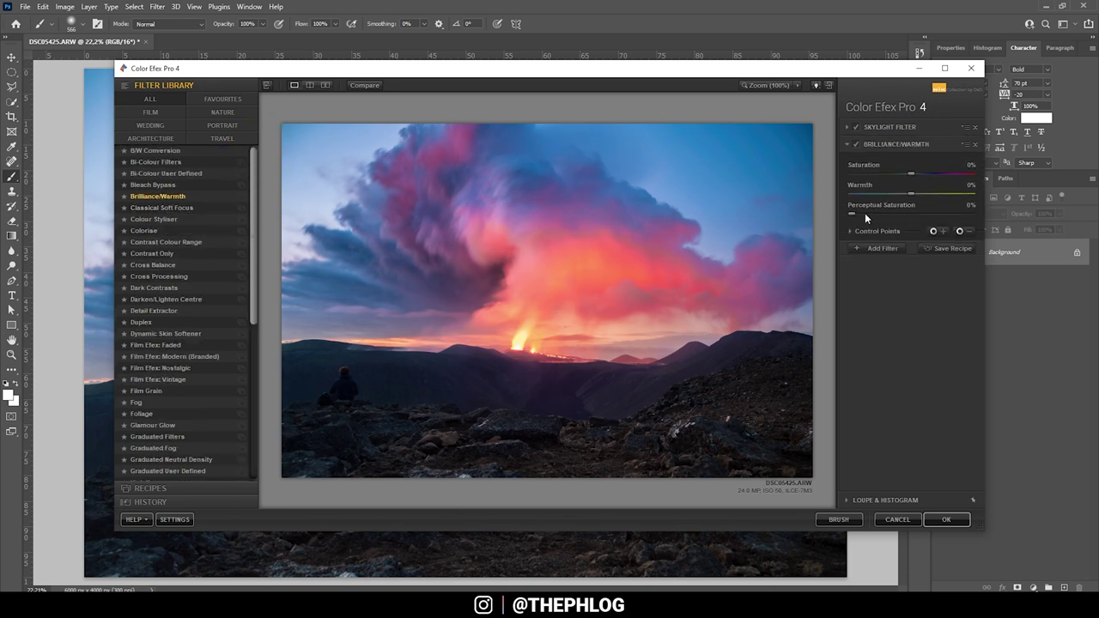
drag(912, 199, 937, 196)
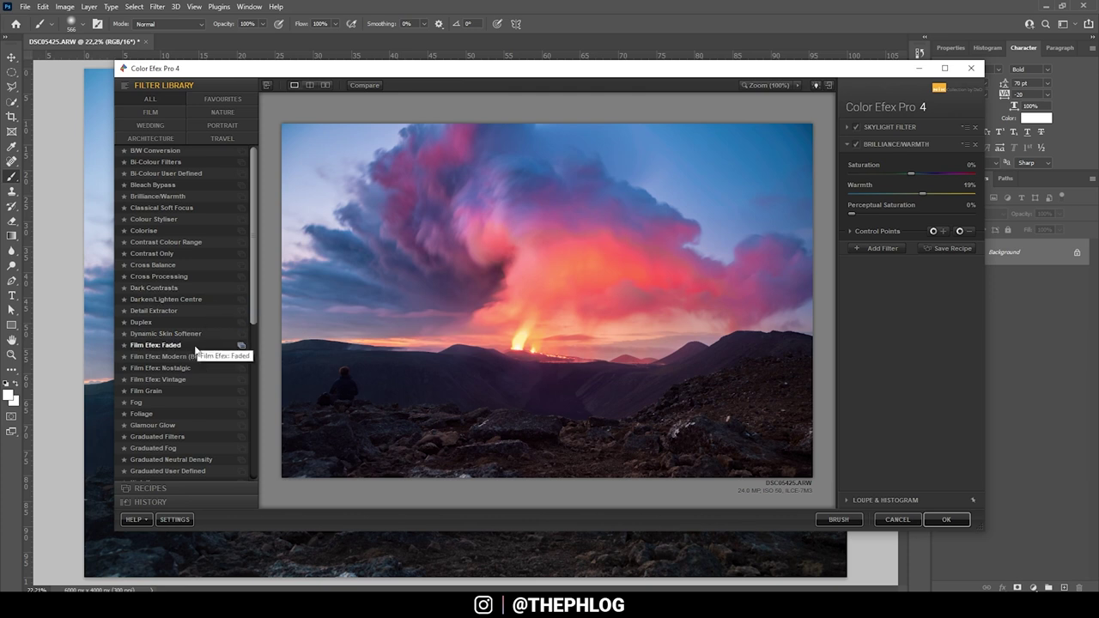
scroll(176, 352, down, 1)
click(170, 410)
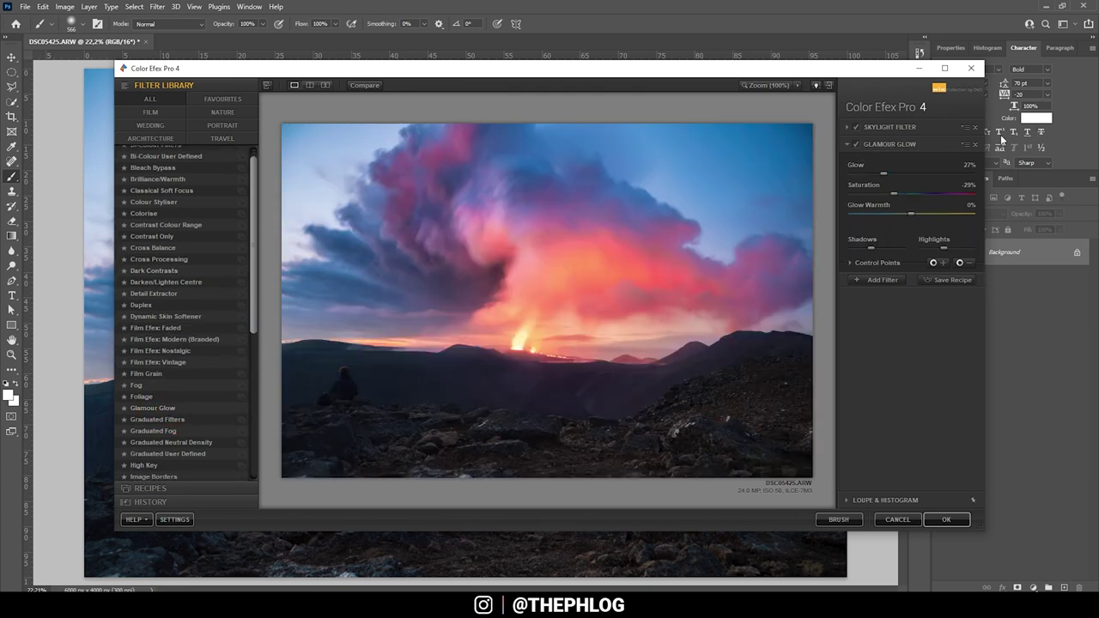
click(856, 141)
click(856, 142)
click(856, 141)
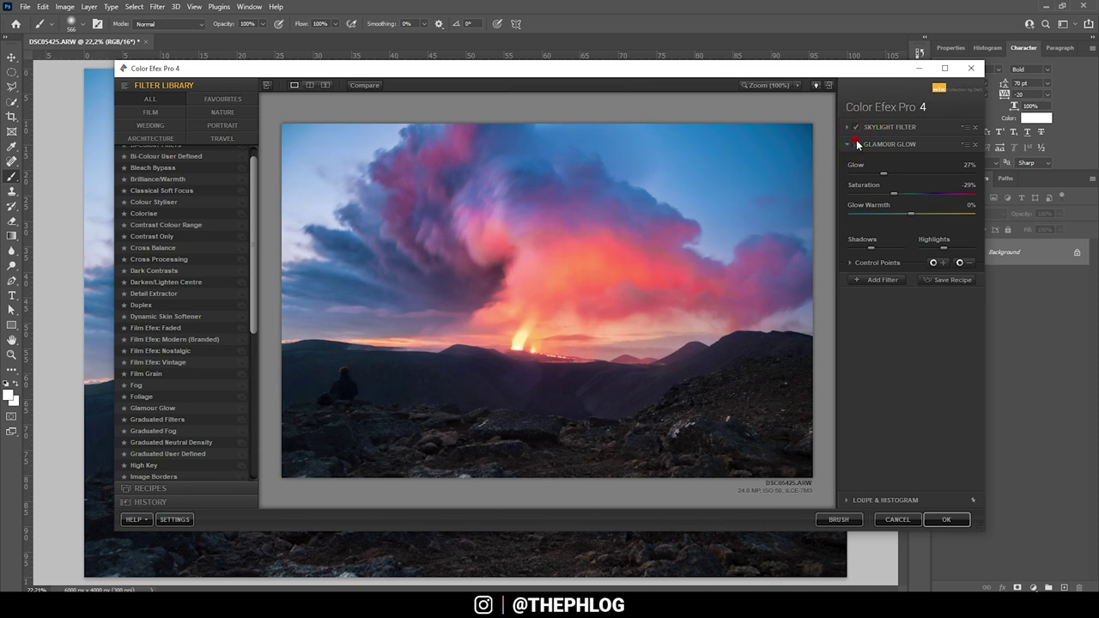
click(856, 143)
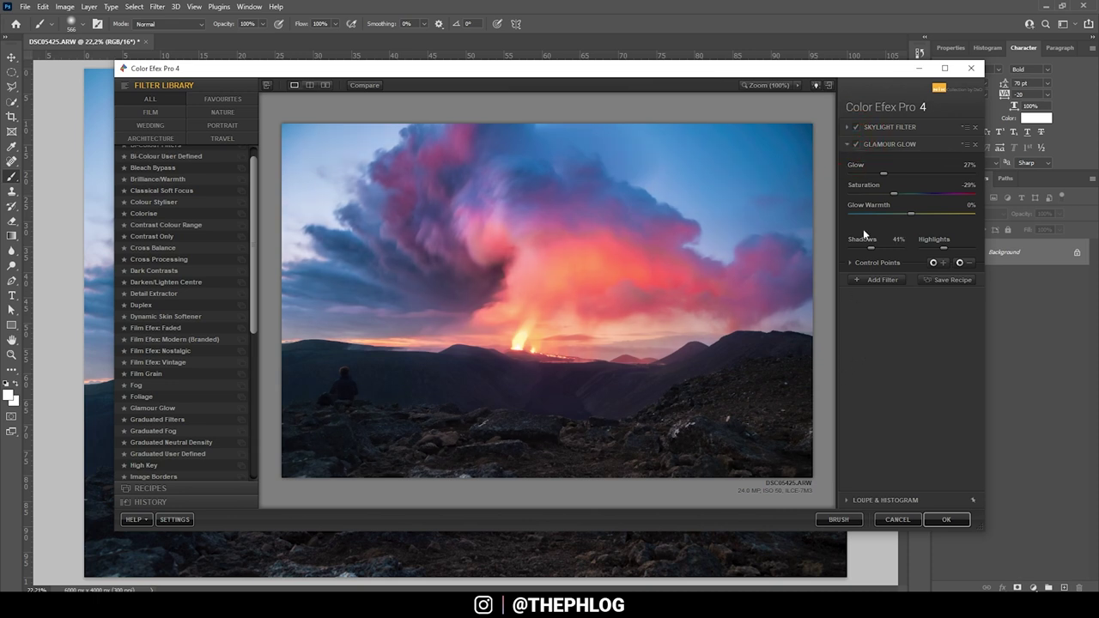
Place a Glamour Glow control point on the lava eruption and widen its area of effect
click(933, 264)
click(533, 355)
click(592, 375)
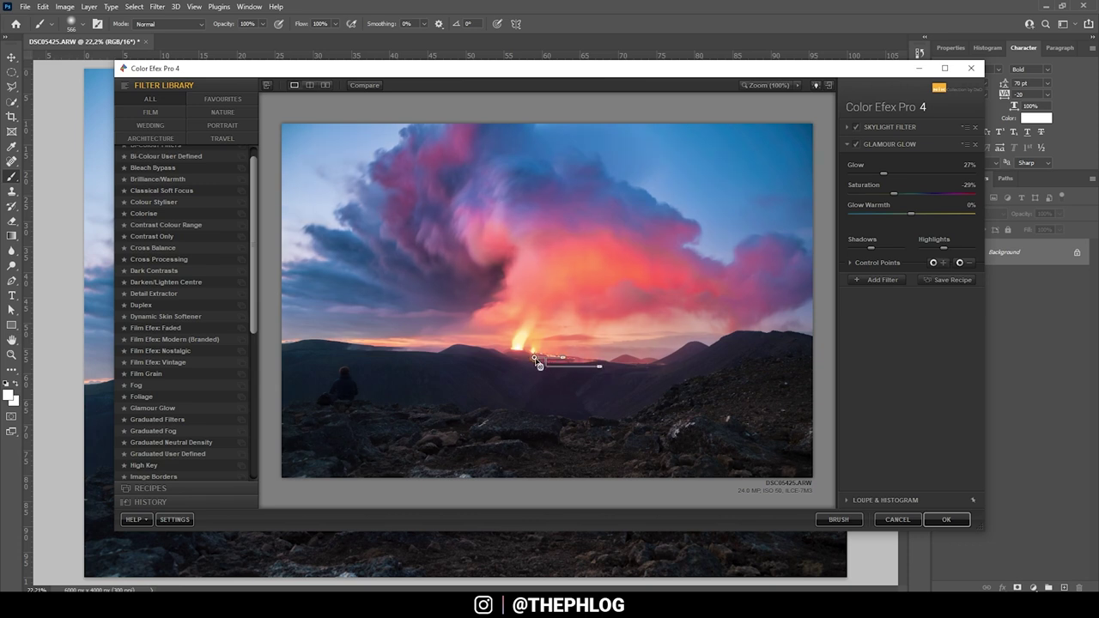
drag(558, 350, 567, 349)
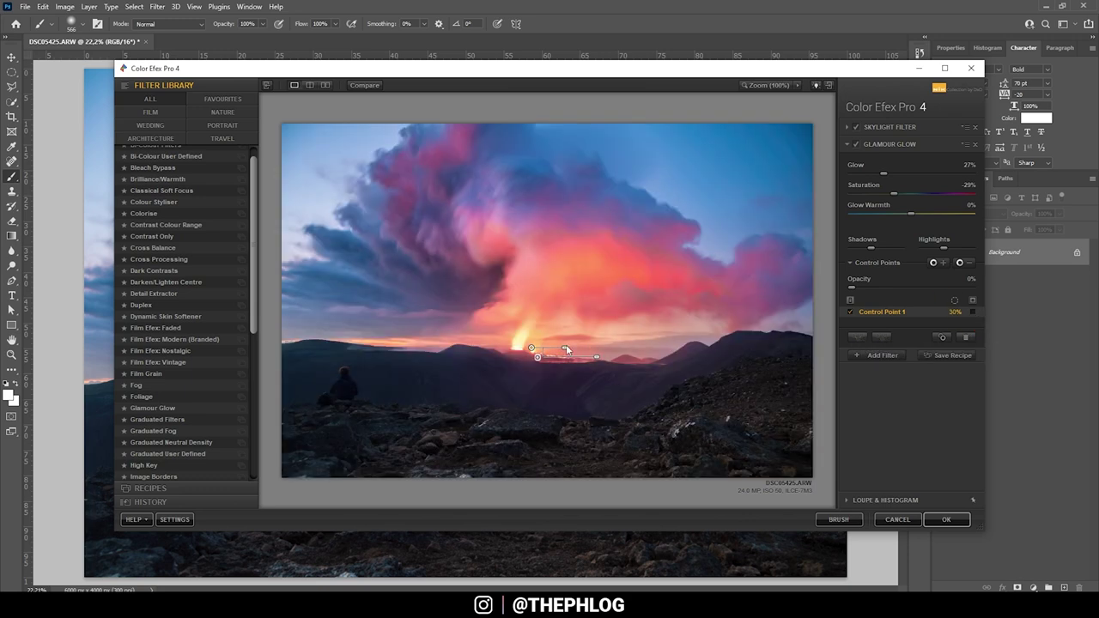
click(856, 144)
click(856, 145)
Add a Tonal Contrast filter and reset Highlights, Midtones, Shadows and Saturation to 0
click(891, 356)
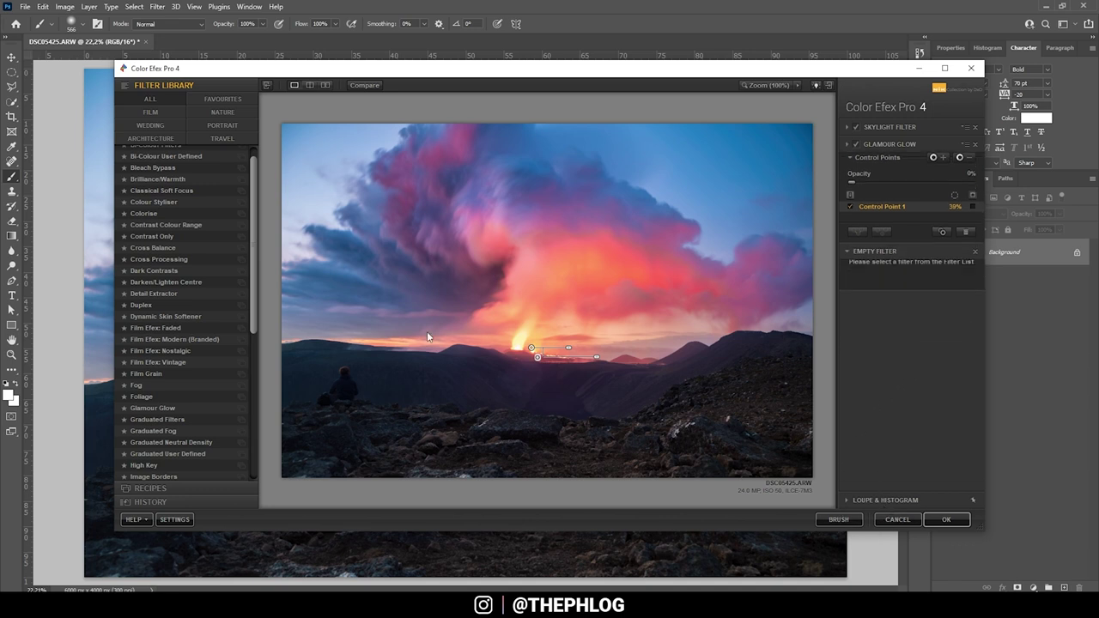
drag(255, 176, 255, 326)
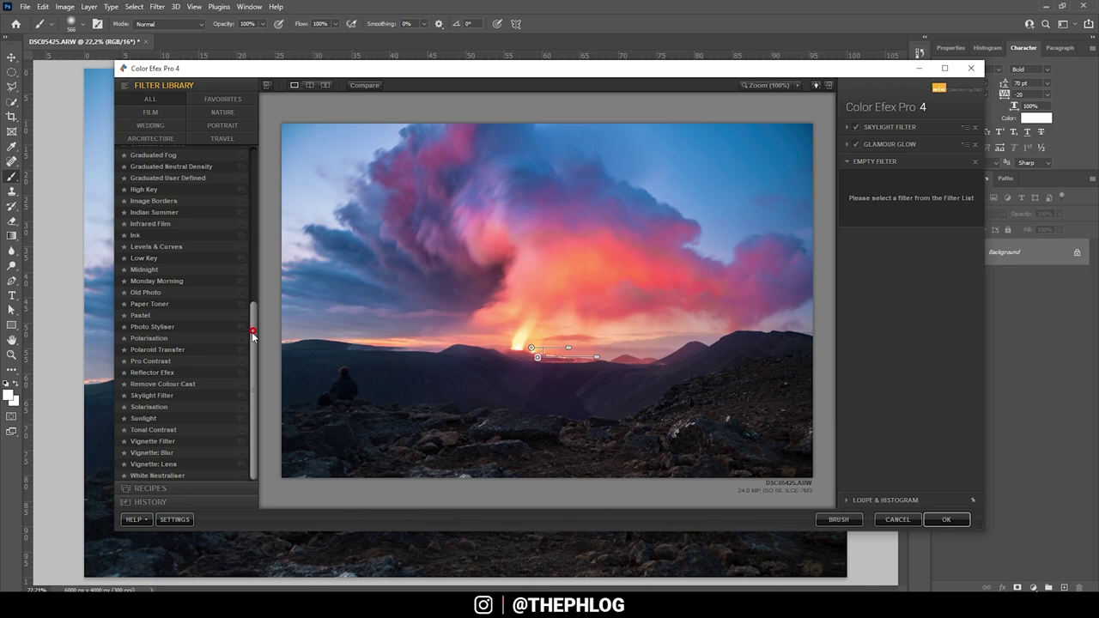
click(155, 429)
double_click(969, 183)
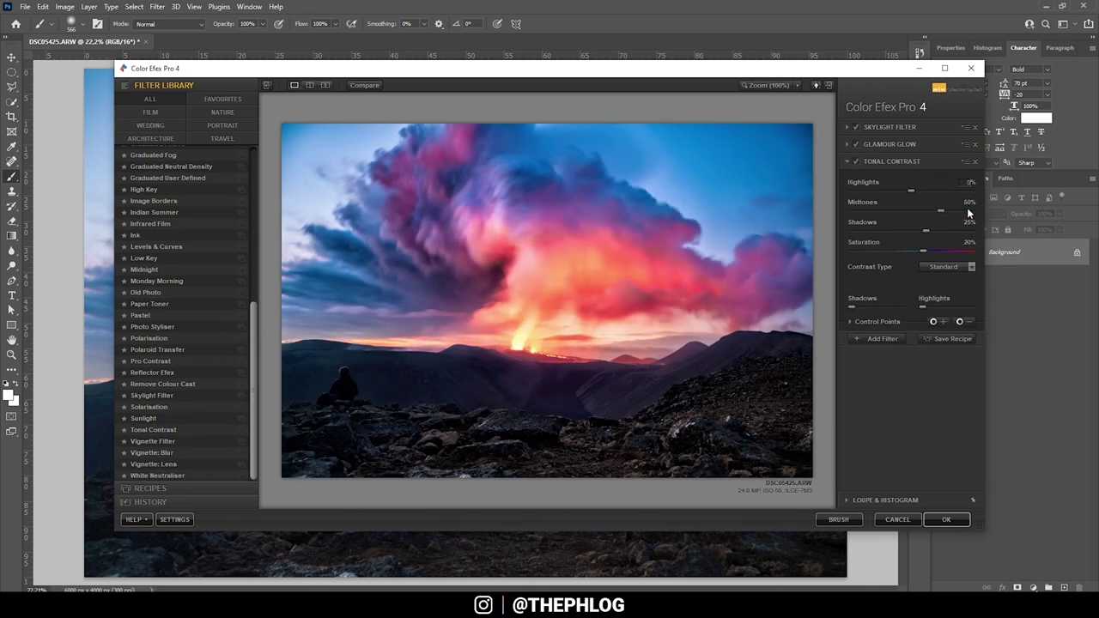
double_click(967, 203)
double_click(967, 222)
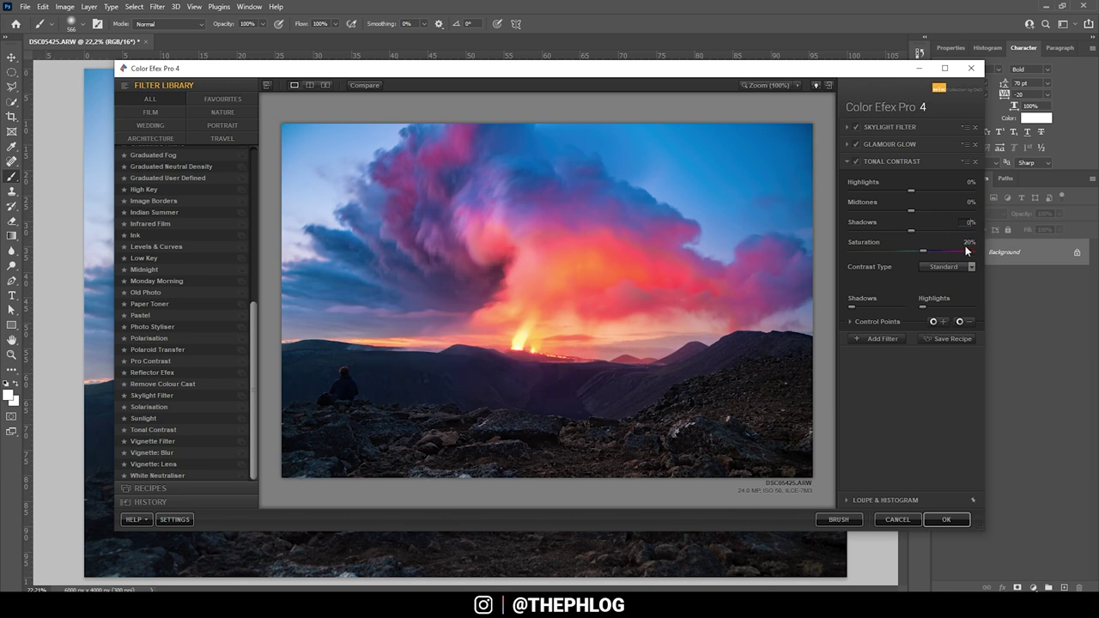
double_click(968, 242)
Set Tonal Contrast Midtones to 14% and apply the filter stack back to Photoshop
drag(912, 215, 922, 215)
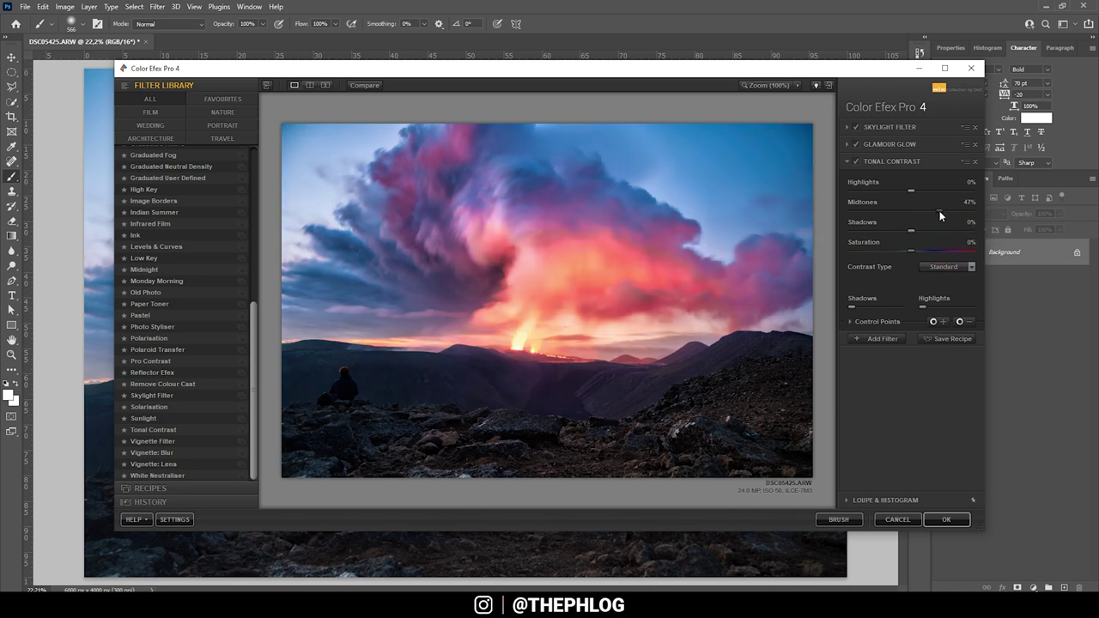
drag(940, 211, 919, 211)
click(856, 162)
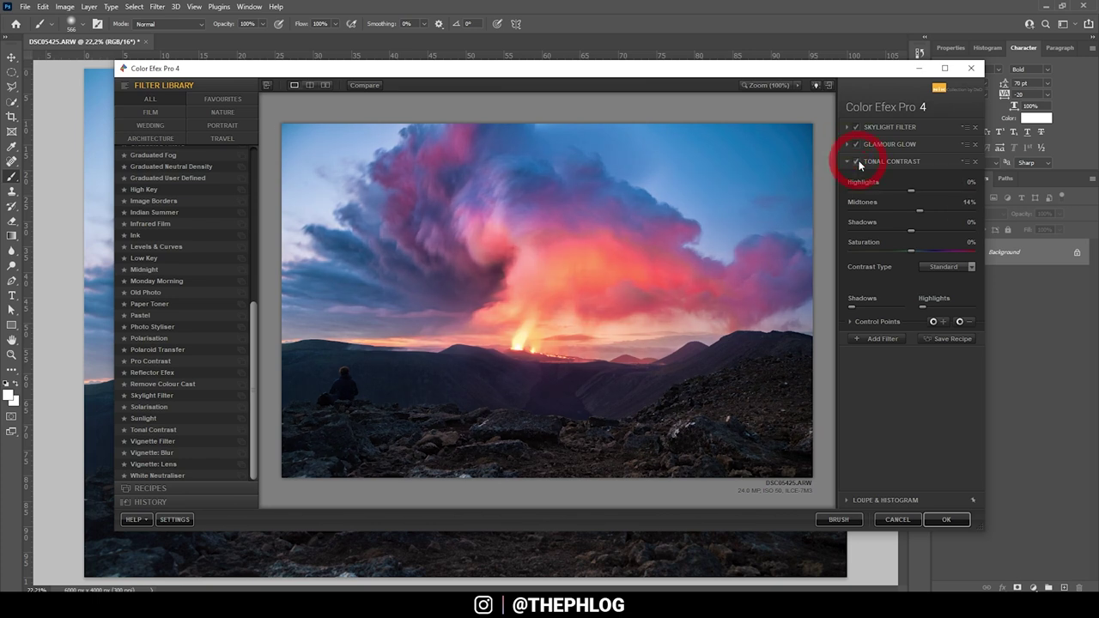
click(857, 163)
click(857, 162)
click(946, 518)
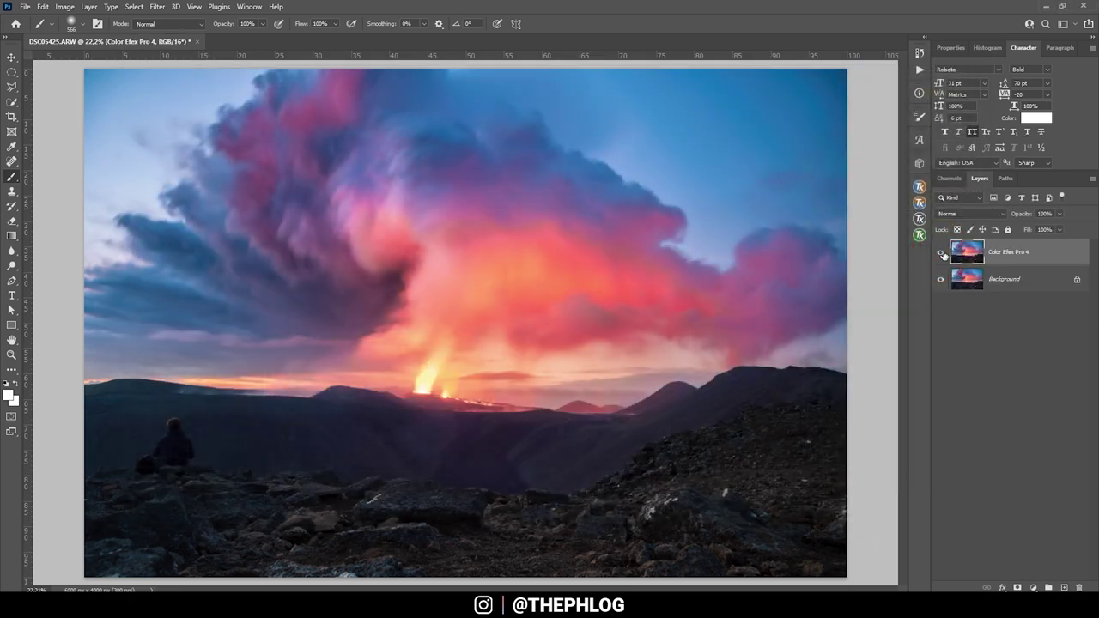
Mask the Color Efex Pro 4 layer, painting black over the central and right clouds with a ~711 px brush
click(941, 252)
click(940, 252)
click(1017, 588)
key(x)
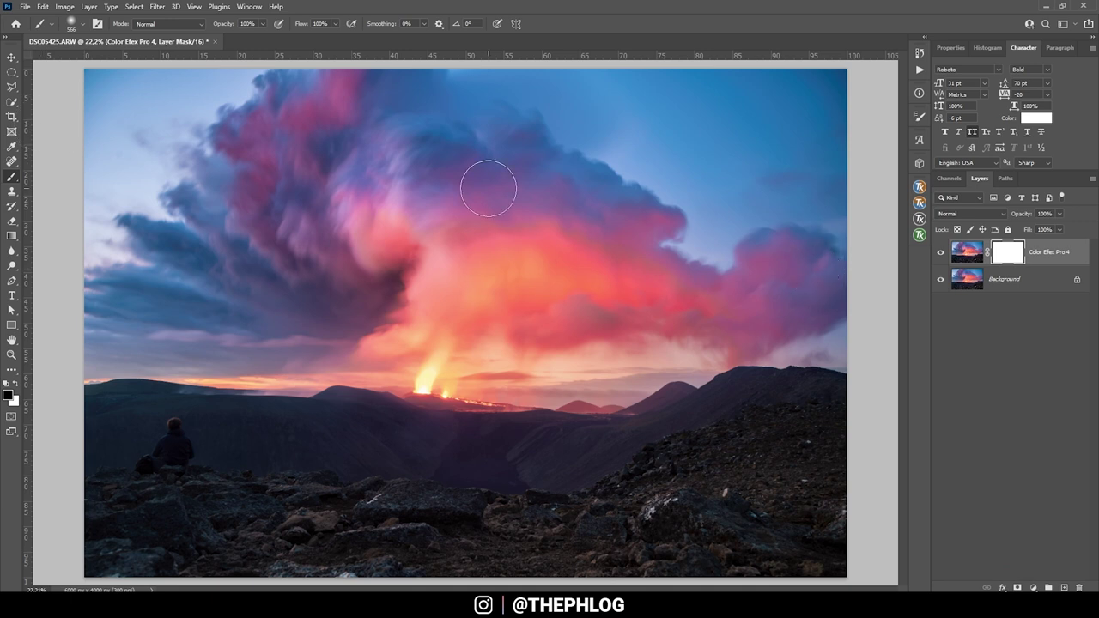
mouse_move(488, 188)
mouse_down()
mouse_move(503, 211)
mouse_move(480, 206)
mouse_up()
click(566, 266)
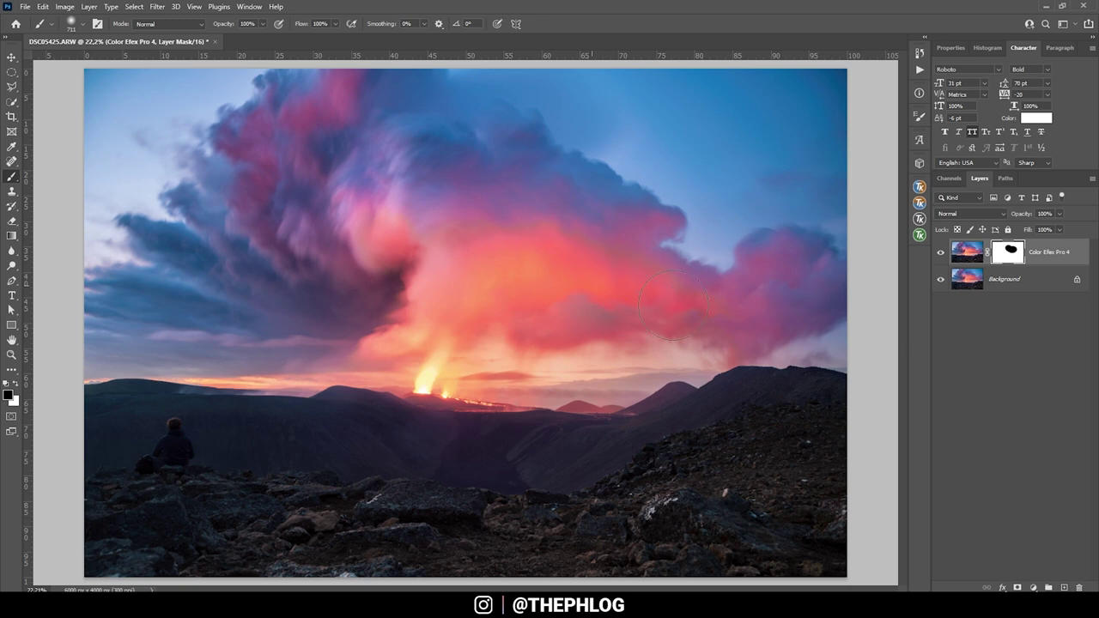
click(763, 296)
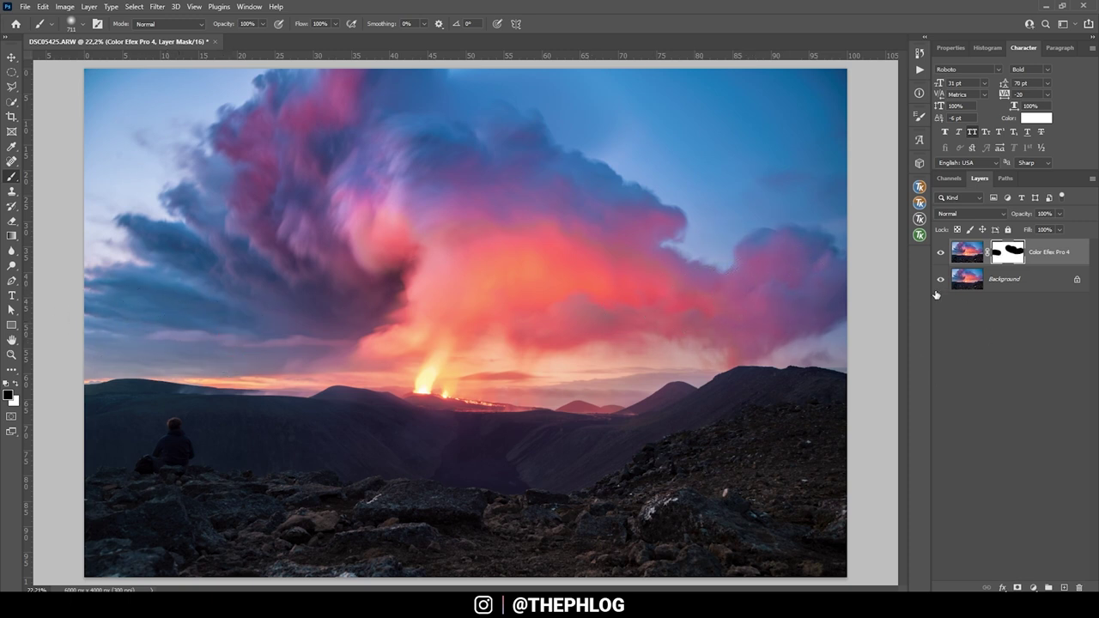
Compare the photo with and without the effect, then flatten into a single Background layer
click(941, 255)
click(941, 255)
click(941, 255)
click(942, 255)
click(943, 255)
click(942, 255)
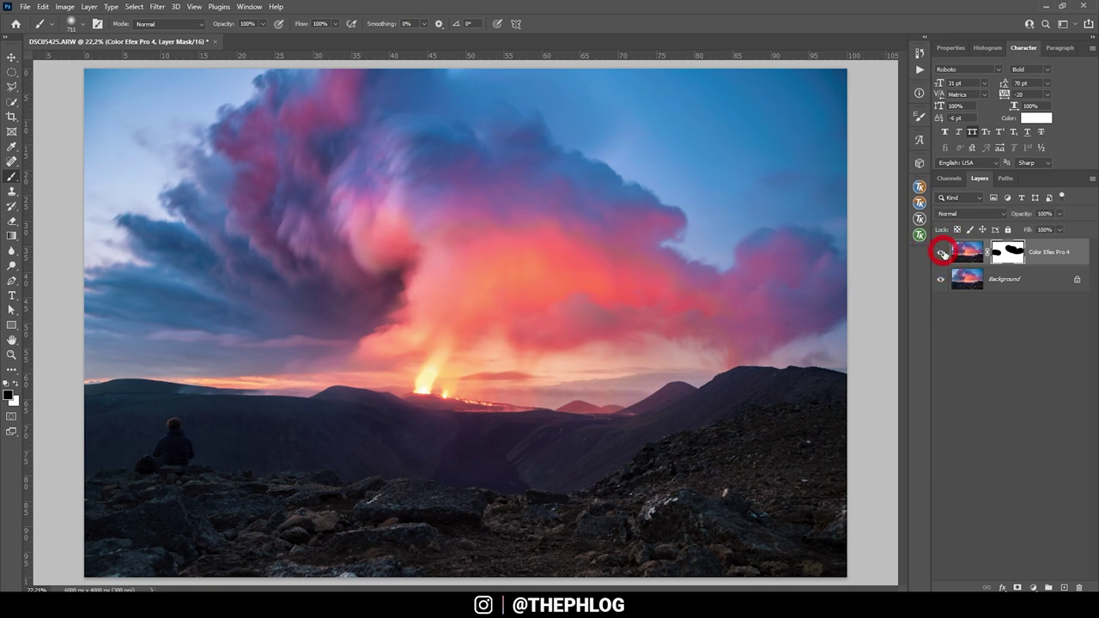
click(1041, 282)
key(ctrl+shift+e)
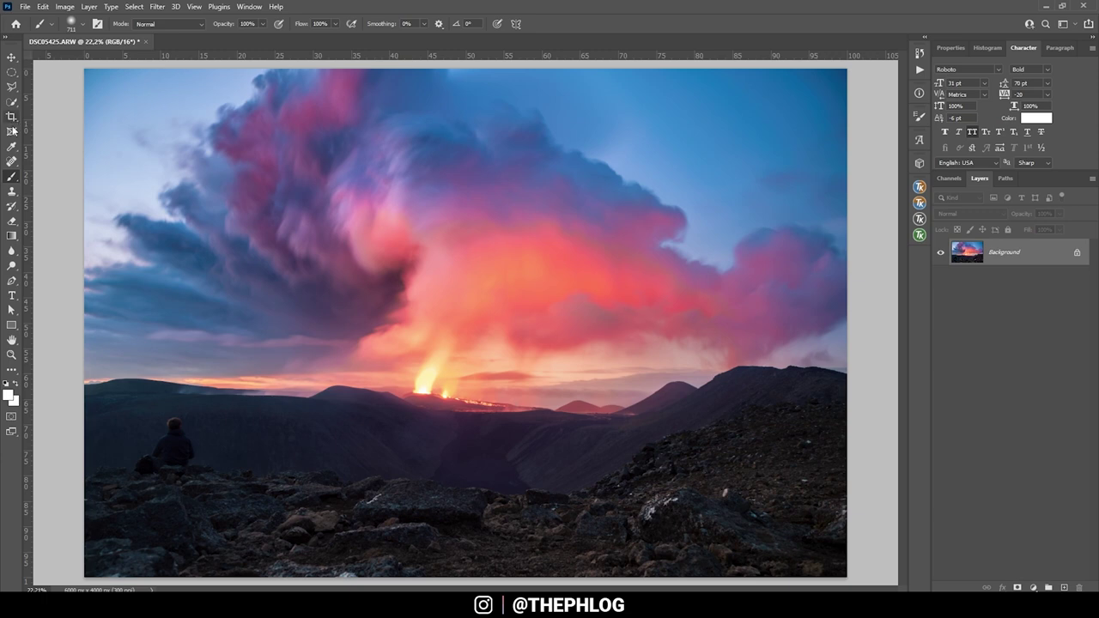
Set the Clone Stamp source in the top-left sky and clone it over the cloud left of the eruption
scroll(135, 128, up, 5)
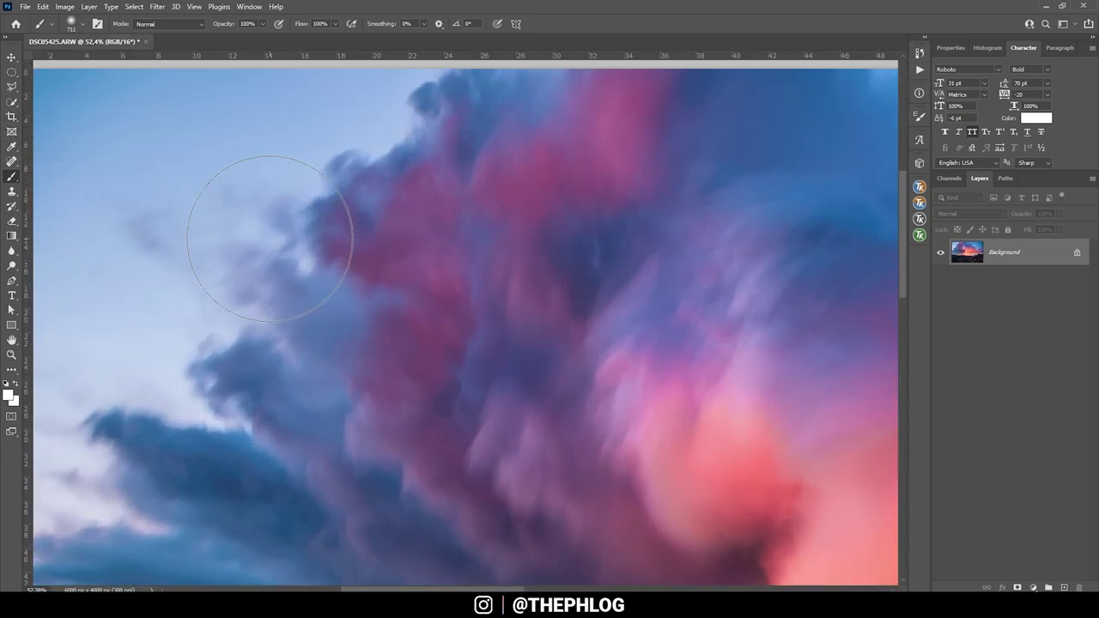
scroll(263, 238, up, 3)
scroll(263, 238, left, 5)
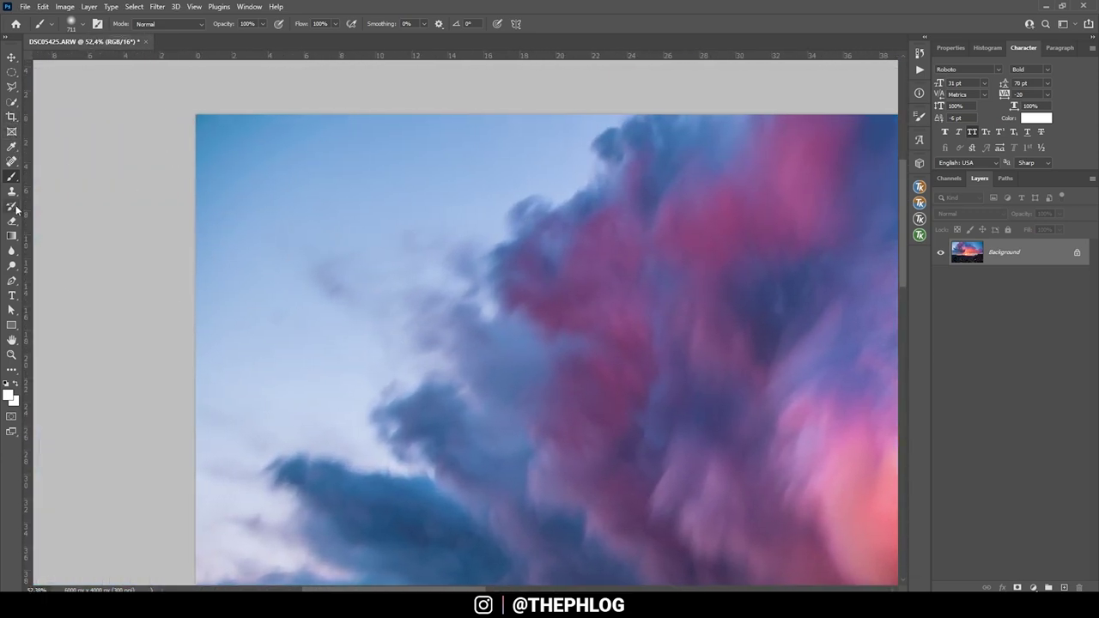
key(s)
alt+click(385, 160)
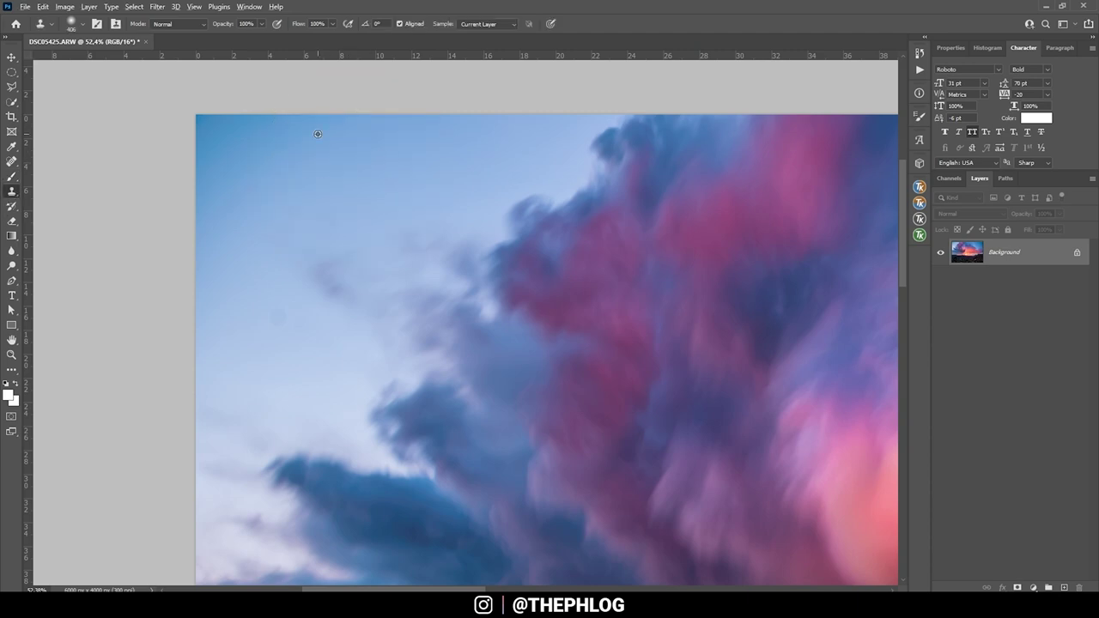
alt+click(340, 116)
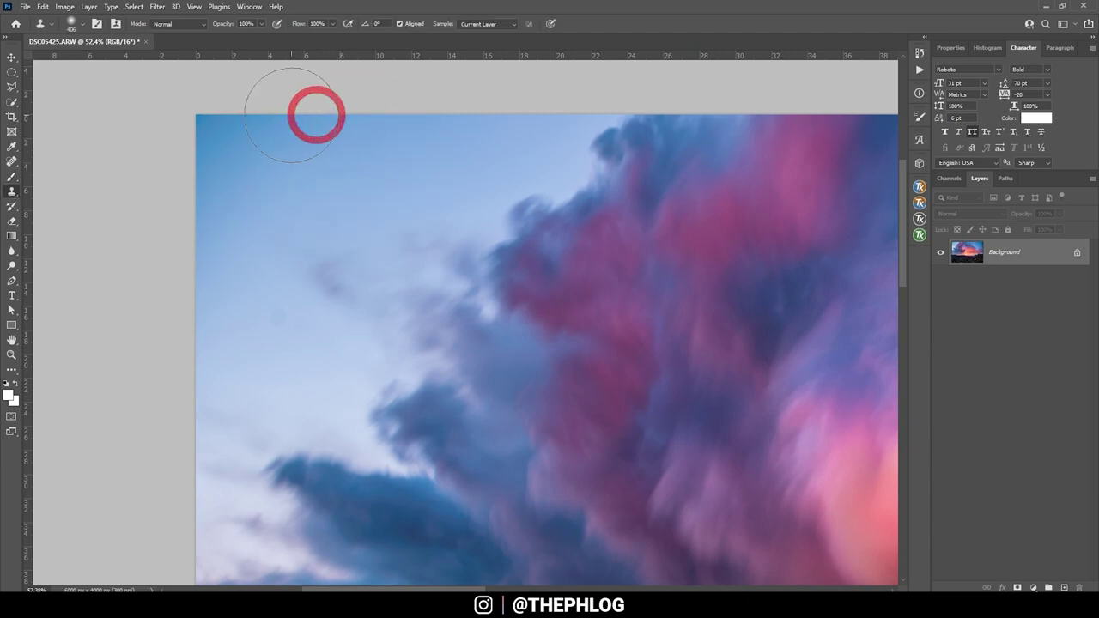
scroll(314, 111, down, 2)
scroll(350, 148, down, 4)
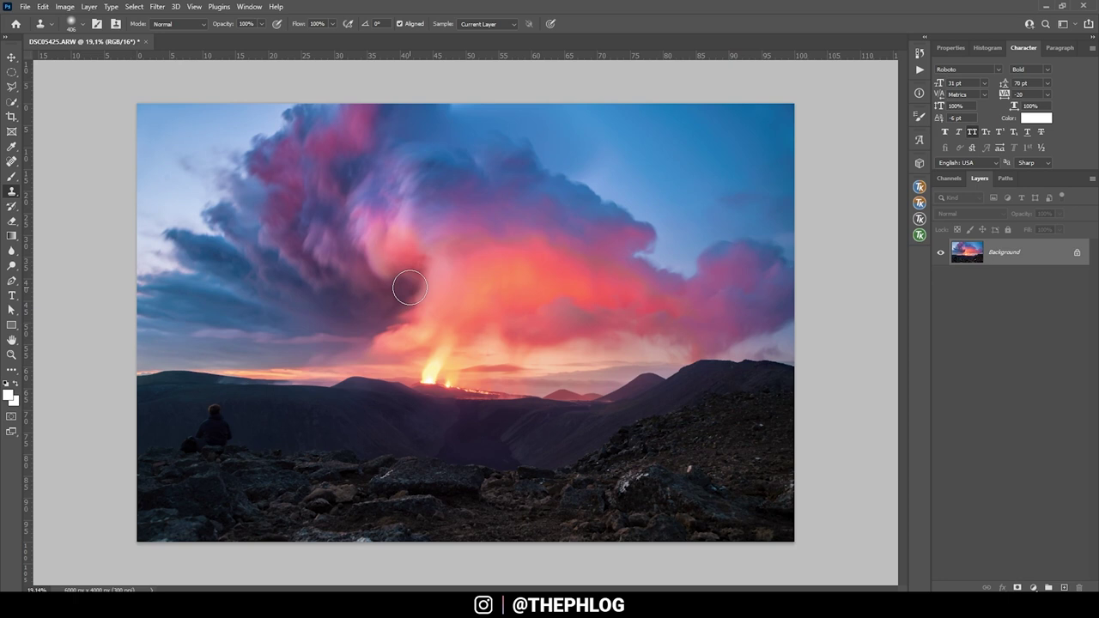
drag(409, 288, 428, 291)
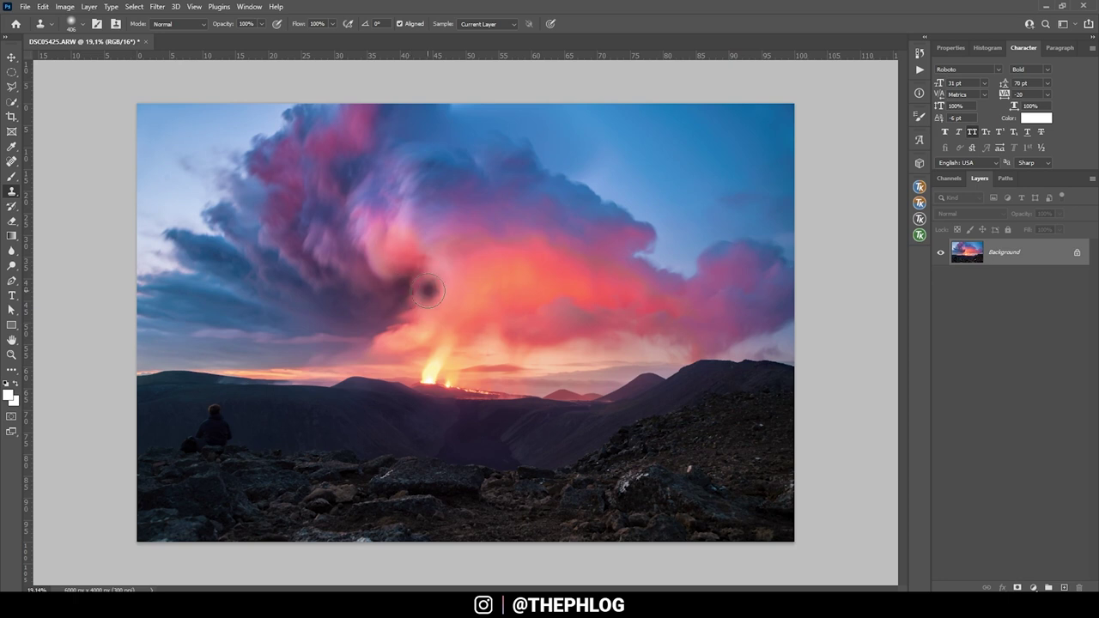